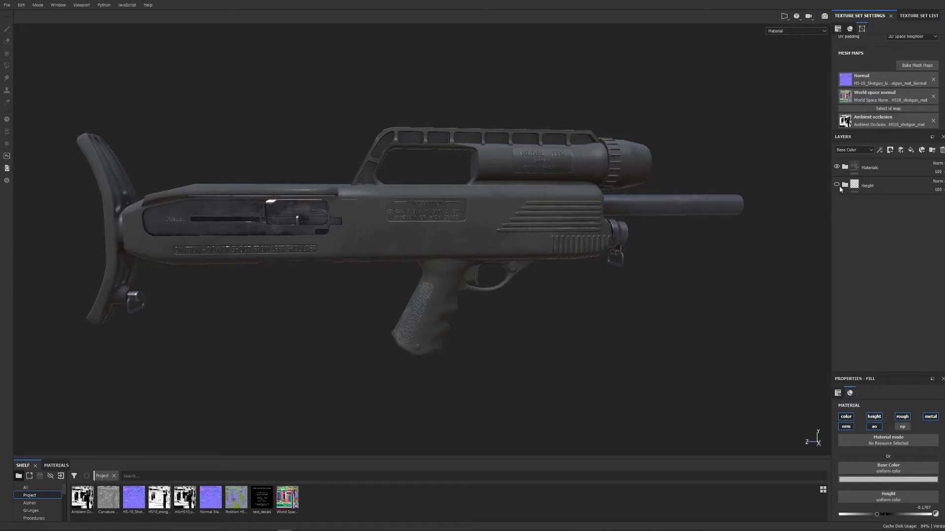
Step: Hide the Materials folder and remove all assigned mesh maps from the texture set to expose the bare low-poly shotgun
click(836, 167)
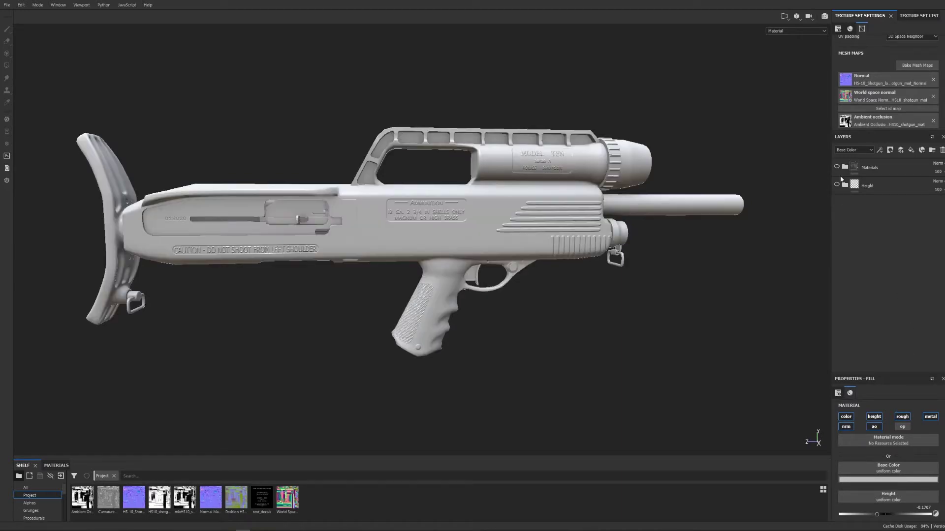
click(934, 80)
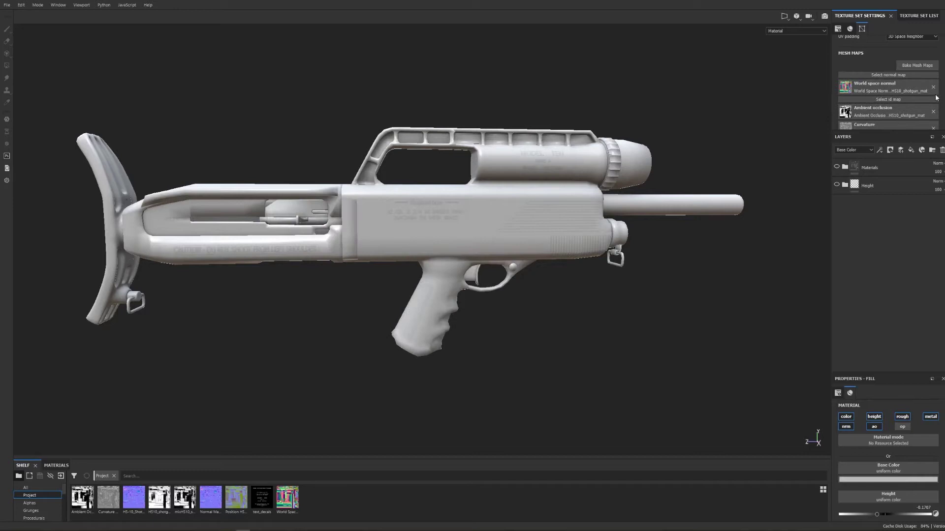
click(933, 87)
click(933, 103)
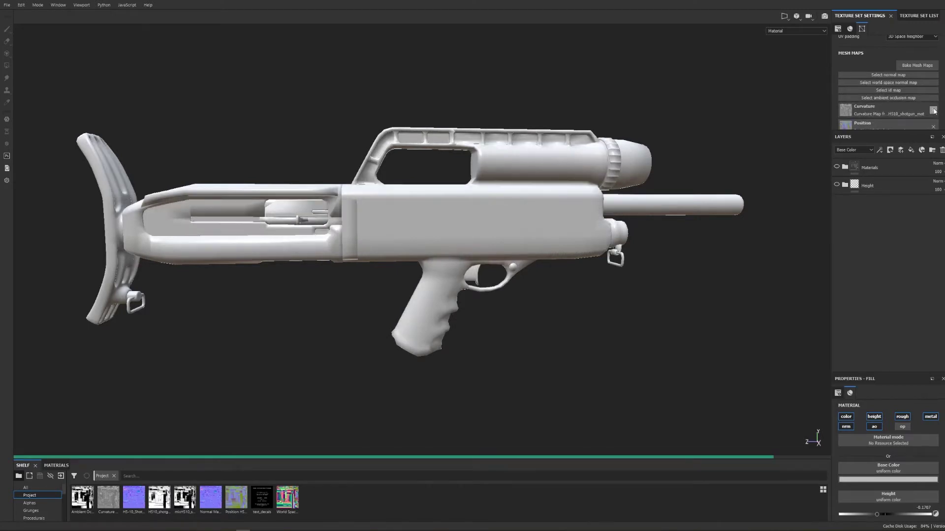
click(933, 110)
click(934, 117)
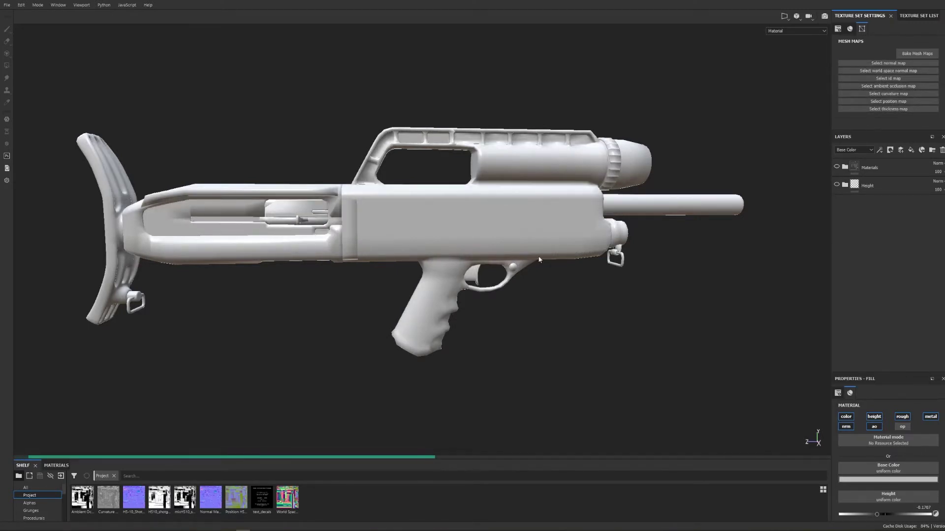
Step: Review the mesh map baking settings, including the match mode and mesh suffixes, and close them without baking
alt+drag(571, 238, 479, 293)
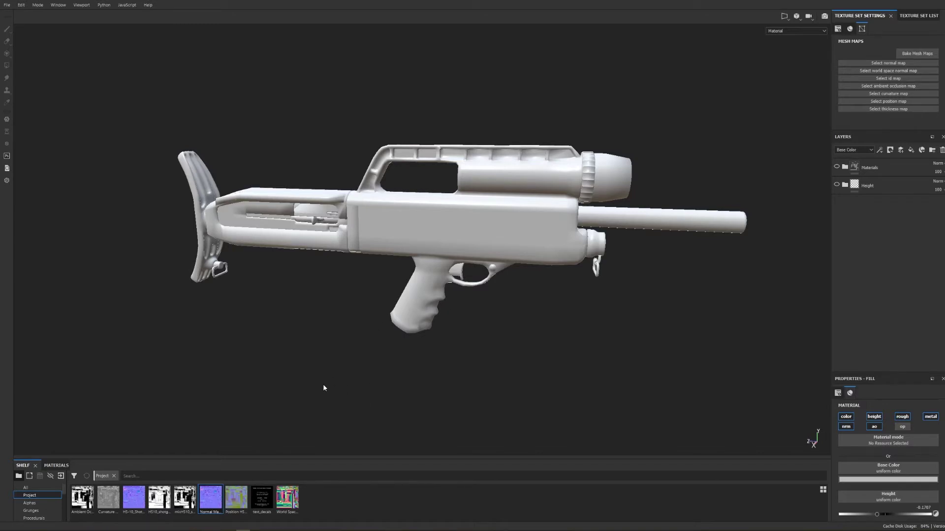
click(923, 54)
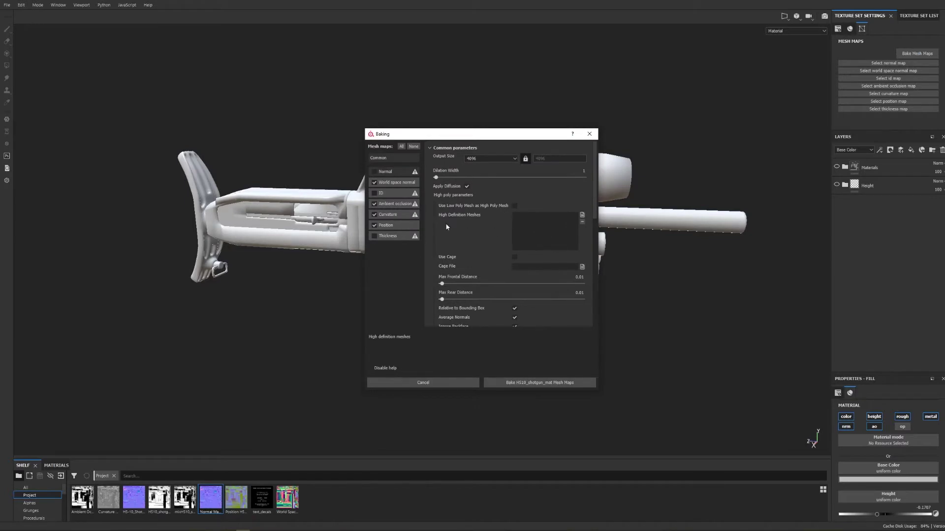
scroll(534, 226, down, 5)
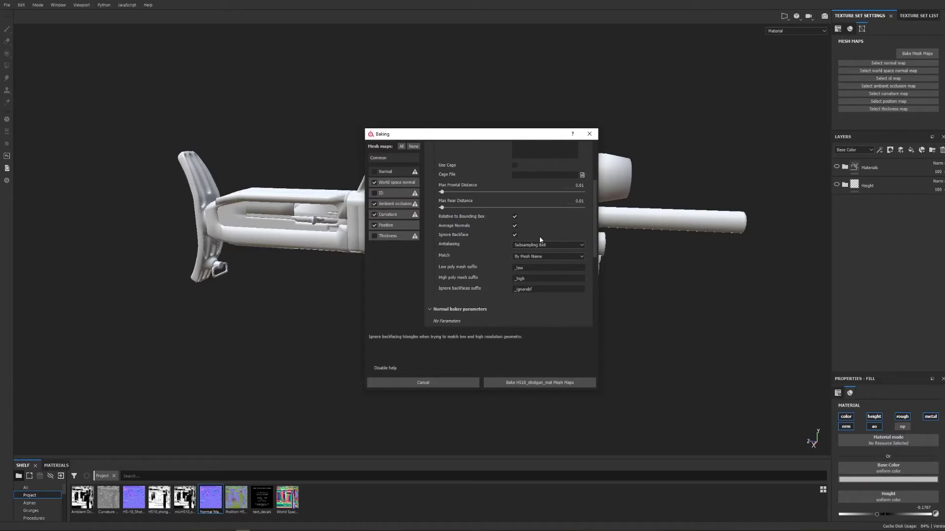
scroll(528, 231, down, 1)
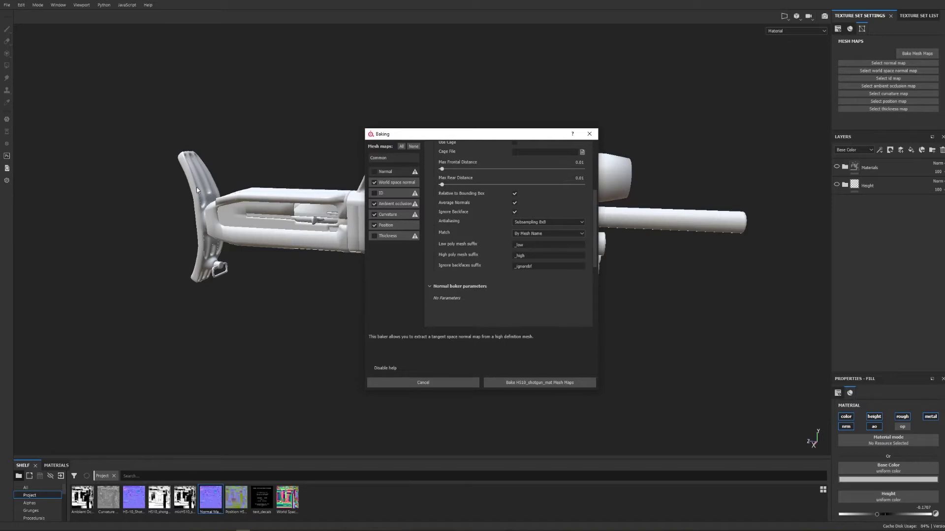
click(374, 213)
click(594, 137)
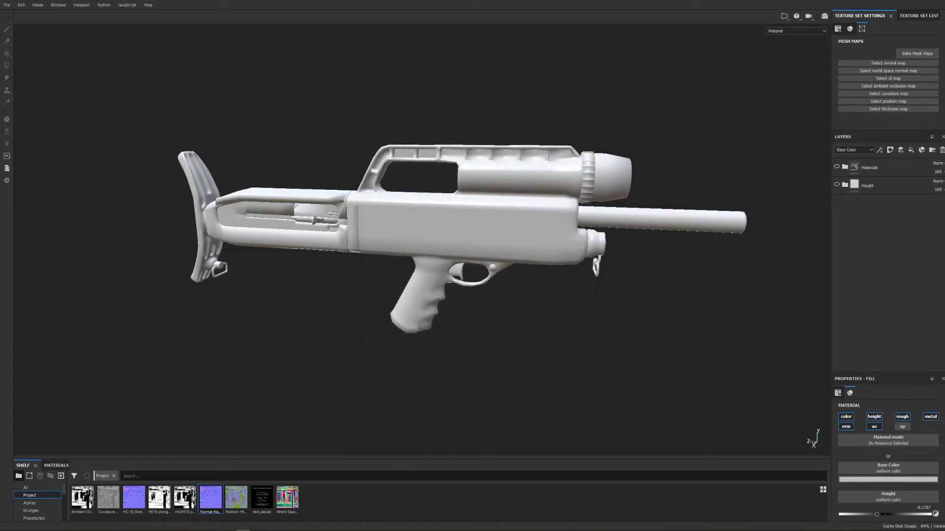
Step: Assign the baked normal map from the project resources as the Normal mesh map and inspect both sides of the shotgun
drag(212, 500, 861, 65)
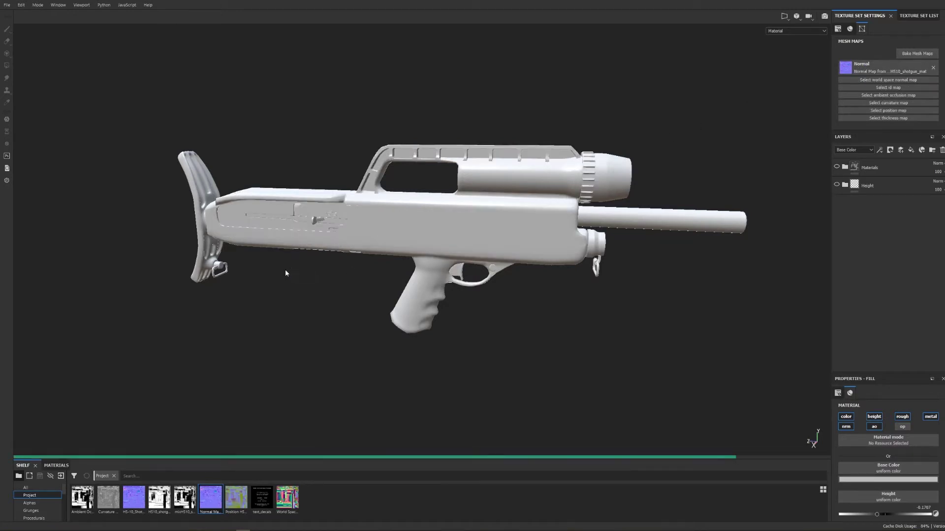
alt+drag(285, 273, 477, 229)
alt+drag(574, 119, 361, 237)
scroll(566, 272, up, 3)
alt+drag(235, 220, 205, 270)
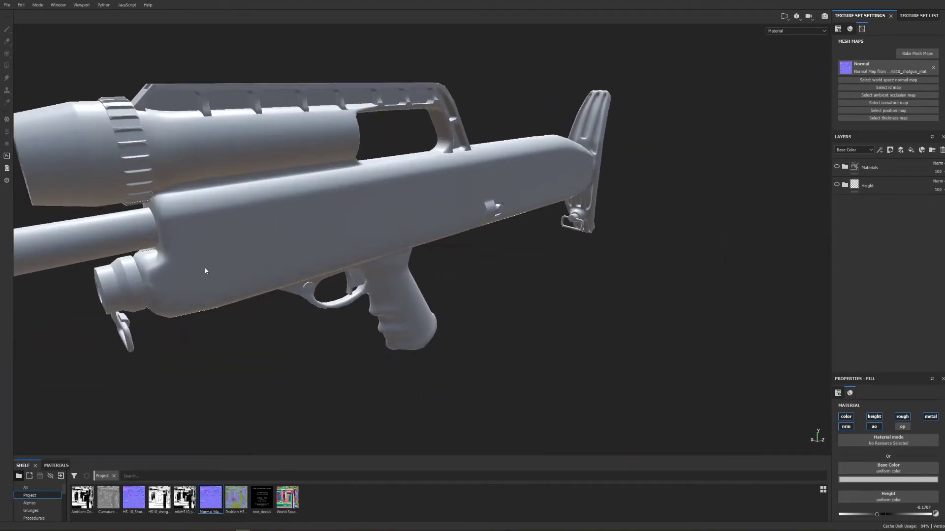
alt+drag(248, 230, 542, 208)
alt+middle_drag(519, 205, 493, 240)
scroll(501, 260, down, 2)
scroll(501, 260, up, 3)
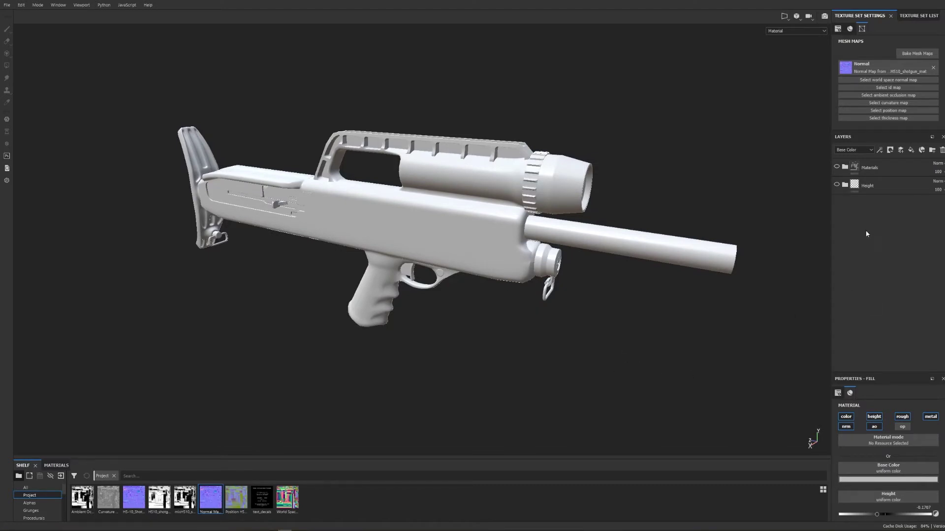
Step: Show the Height folder and inspect its engraved details along the shotgun body
click(836, 185)
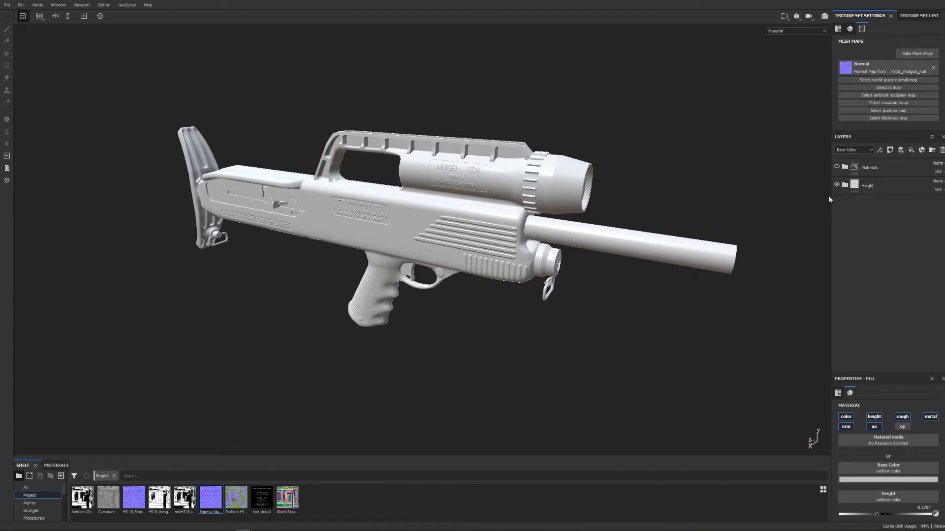
alt+drag(417, 354, 518, 271)
scroll(518, 275, up, 3)
alt+drag(462, 282, 808, 167)
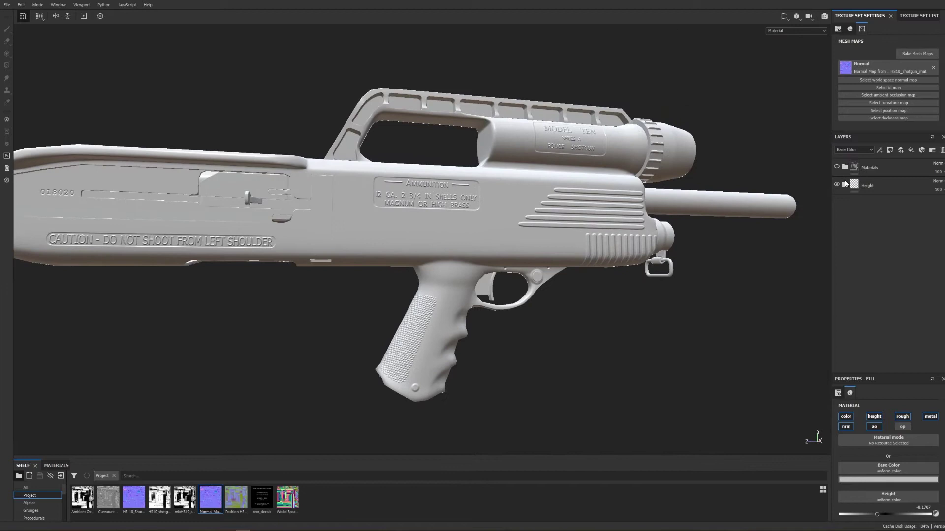
Step: Expand the Height folder and toggle Fill layer 4 and Fill layer 1 off and on to compare their details
click(845, 185)
scroll(875, 299, down, 1)
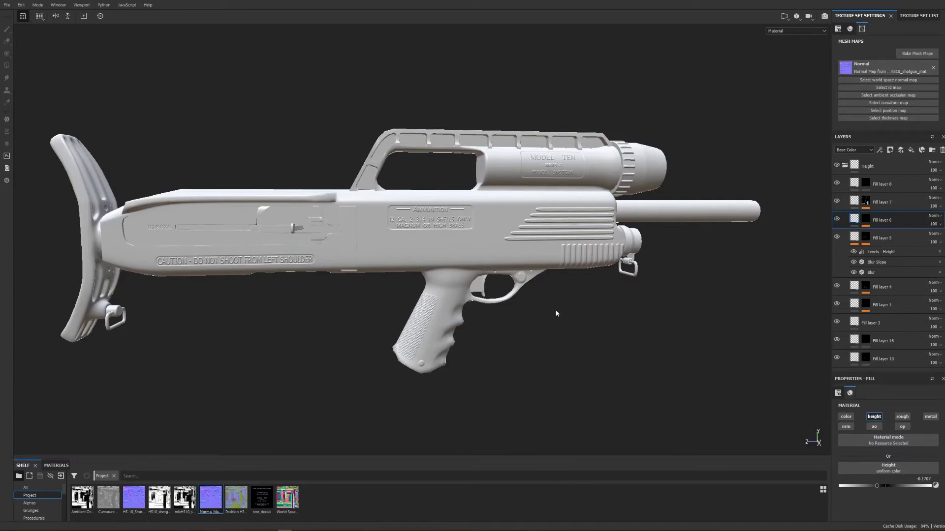
click(838, 286)
click(838, 286)
click(837, 304)
click(837, 304)
Step: Toggle Fill layer 5 off and on to check its height pattern on the pistol grip
alt+drag(509, 361, 554, 354)
alt+middle_drag(554, 354, 607, 335)
mouse_move(607, 334)
alt+right_down()
mouse_move(610, 324)
mouse_move(586, 356)
mouse_move(593, 336)
alt+right_up()
alt+middle_drag(469, 432, 518, 355)
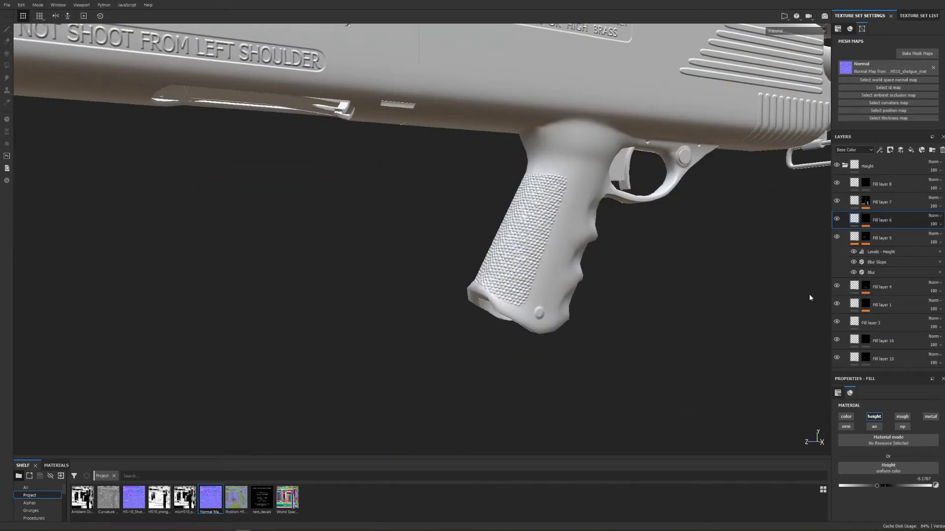
click(837, 238)
click(837, 238)
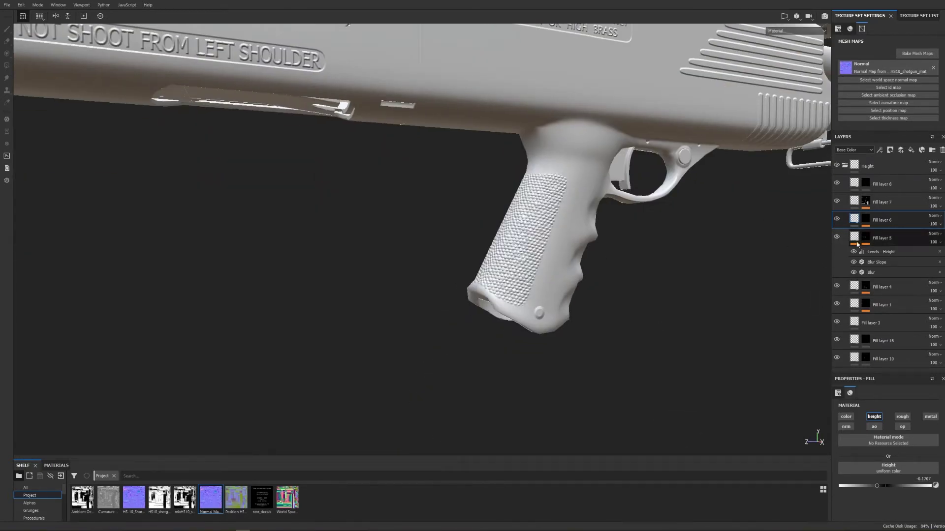
Step: Review the Hexagon height parameters of Fill layer 5 and examine the pattern closely on the pistol grip
click(856, 238)
scroll(843, 430, down, 2)
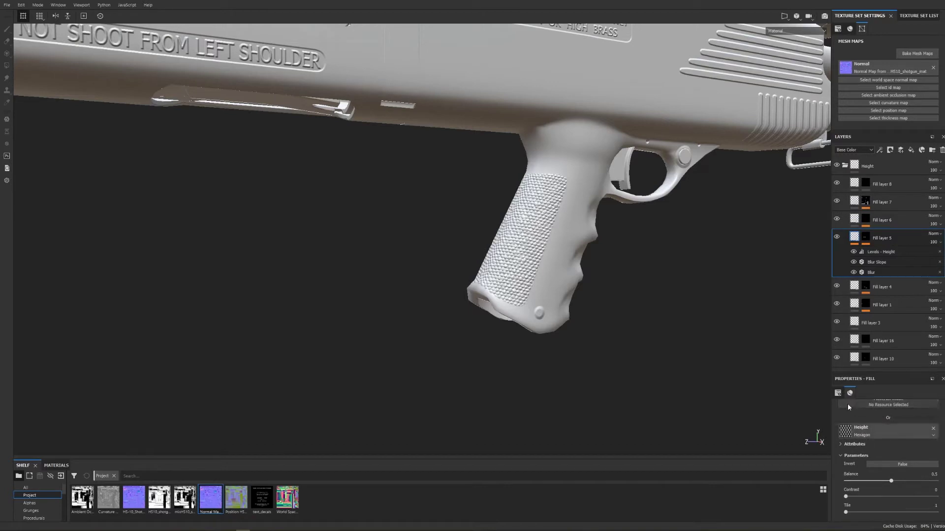
alt+drag(636, 365, 642, 320)
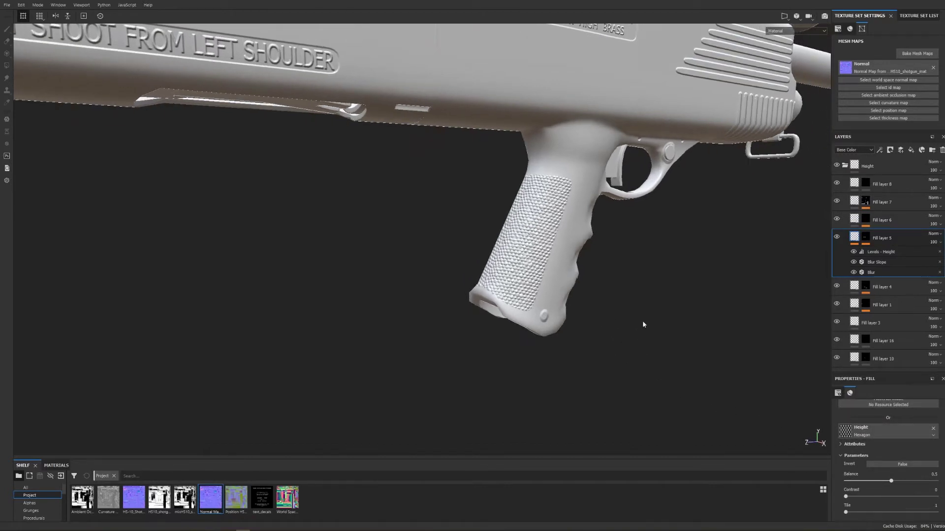
alt+right_drag(642, 320, 690, 303)
alt+middle_drag(690, 304, 689, 229)
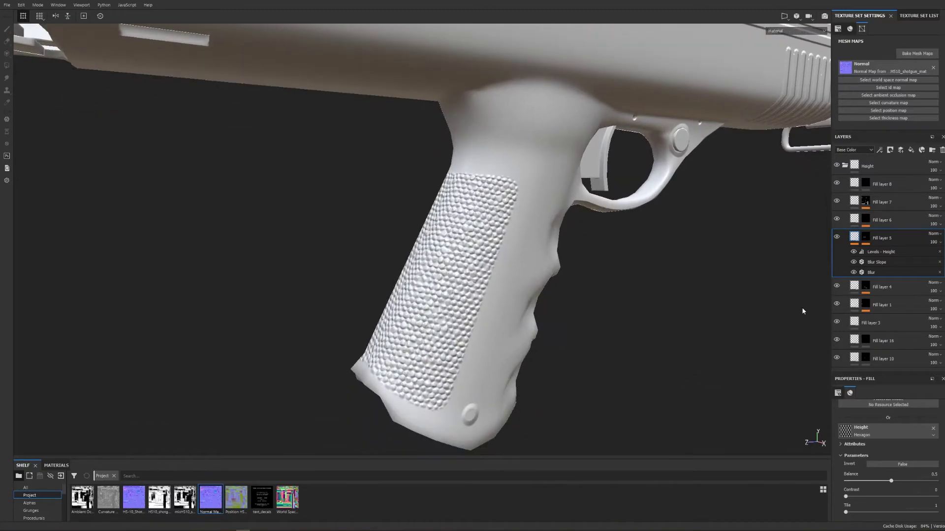
Step: Try an Intensity Divider of 10 on Fill layer 5's Blur Slope filter and inspect the effect on the grip
click(880, 263)
alt+drag(321, 294, 527, 308)
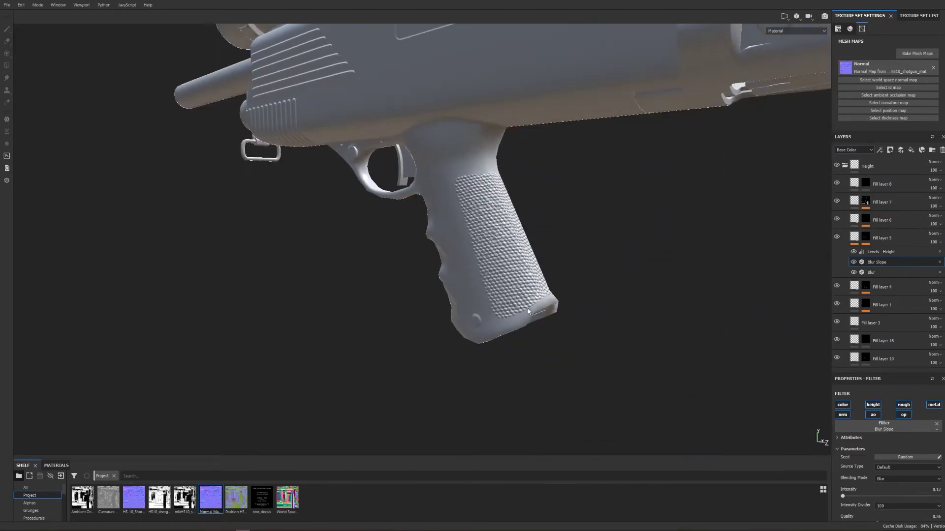
scroll(854, 453, down, 1)
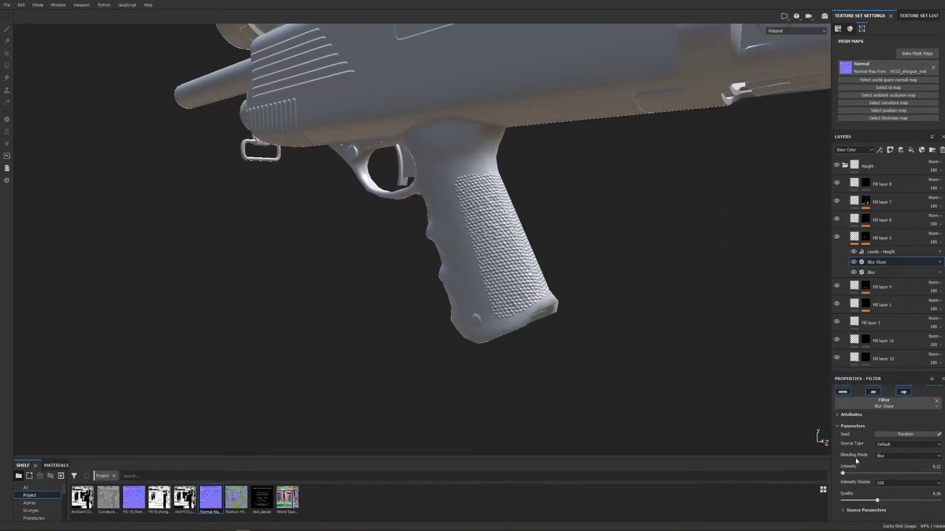
scroll(882, 444, down, 1)
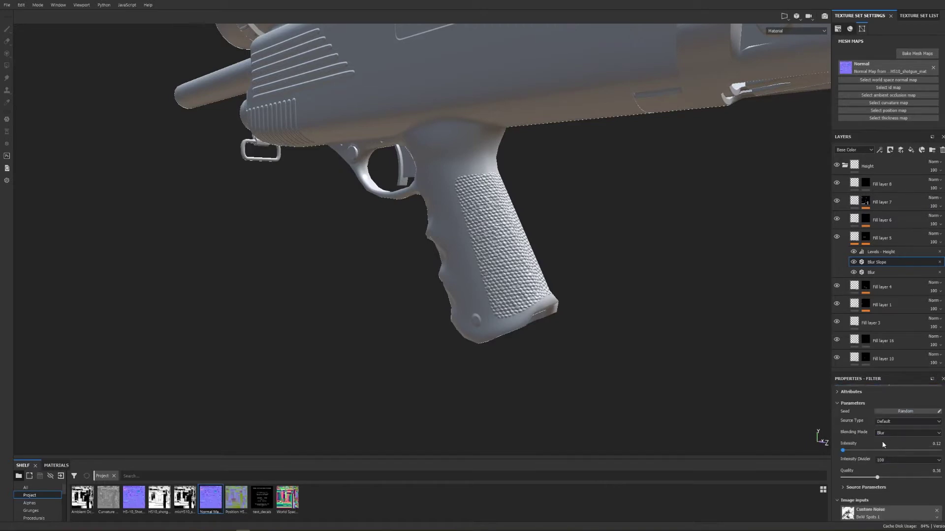
click(900, 460)
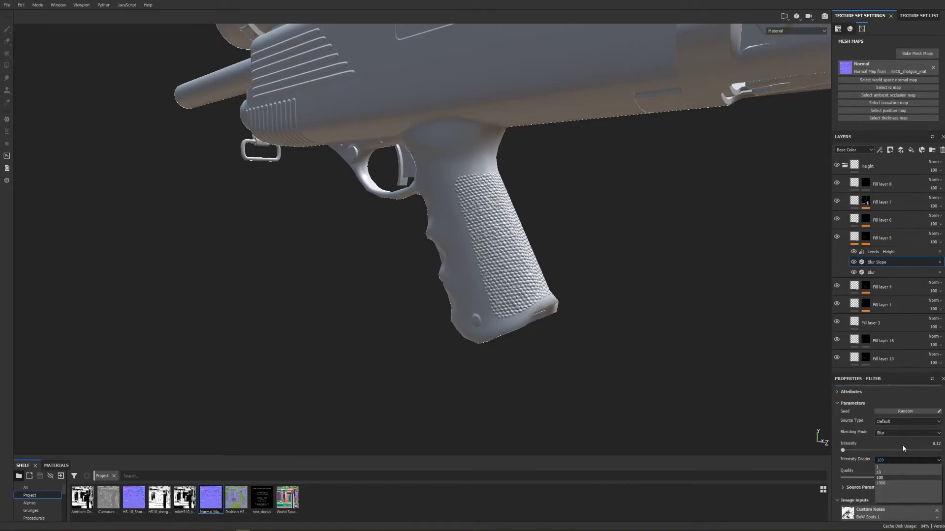
click(891, 473)
alt+drag(557, 356, 443, 338)
scroll(459, 339, up, 3)
alt+right_drag(459, 336, 487, 310)
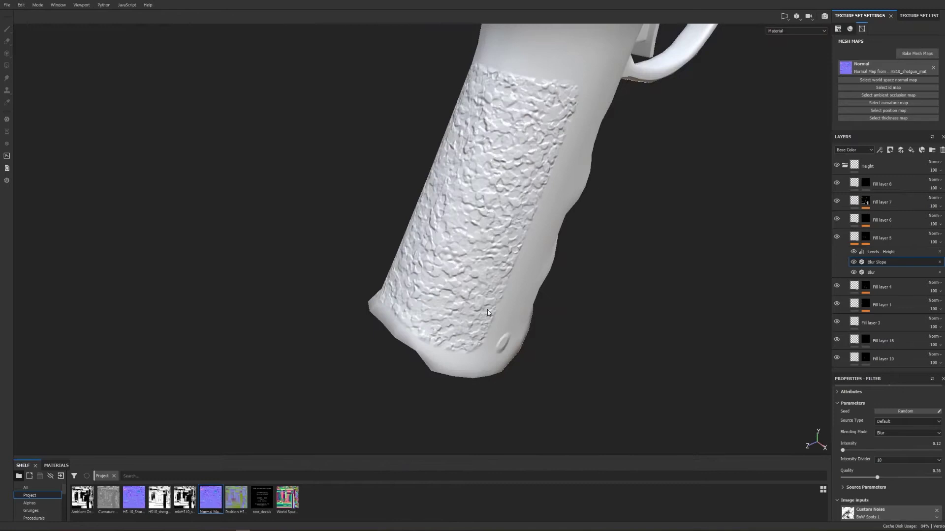
alt+drag(482, 306, 526, 257)
middle_drag(525, 256, 564, 314)
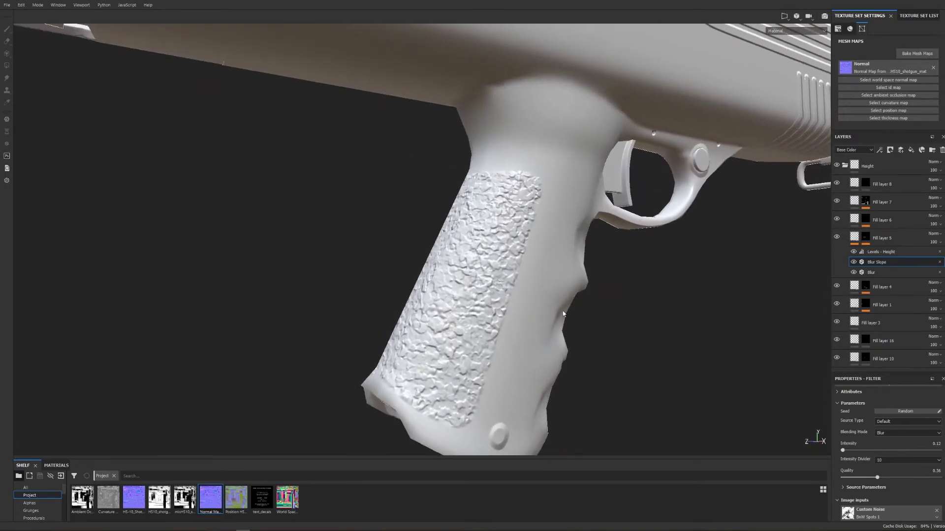
Step: Set the Blur Slope filter's Intensity Divider back to 100
click(892, 462)
click(892, 460)
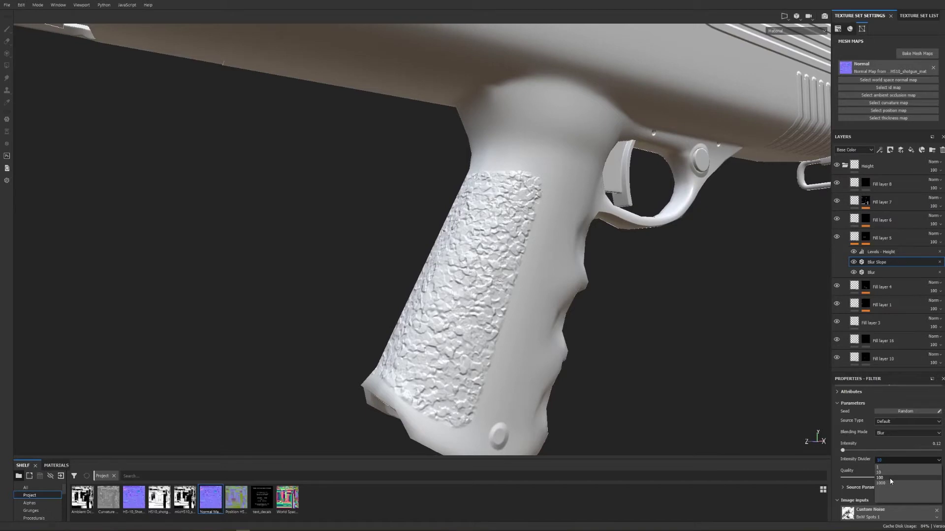
click(886, 477)
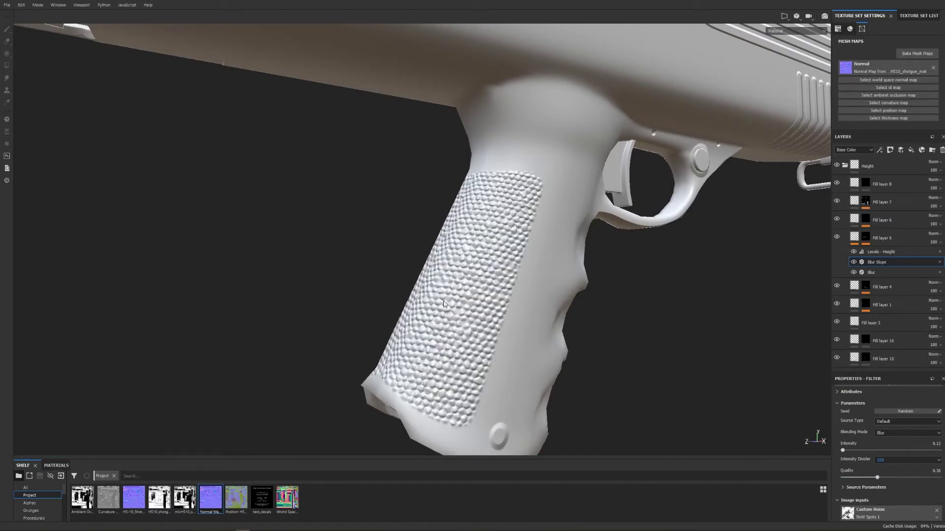
Step: Select Fill layer 5's mask to review its Levels and Blur effects, and examine the engravings on the shotgun's opposite side
alt+drag(445, 304, 579, 346)
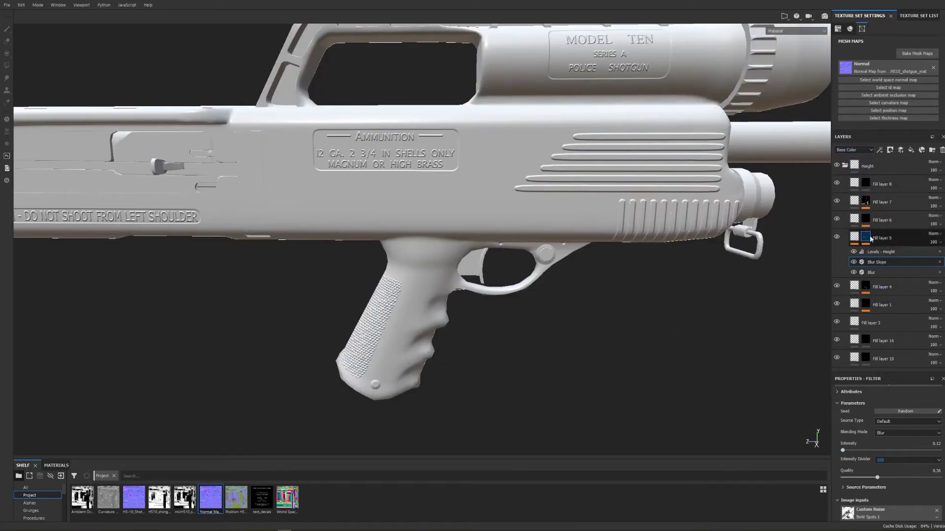
click(867, 237)
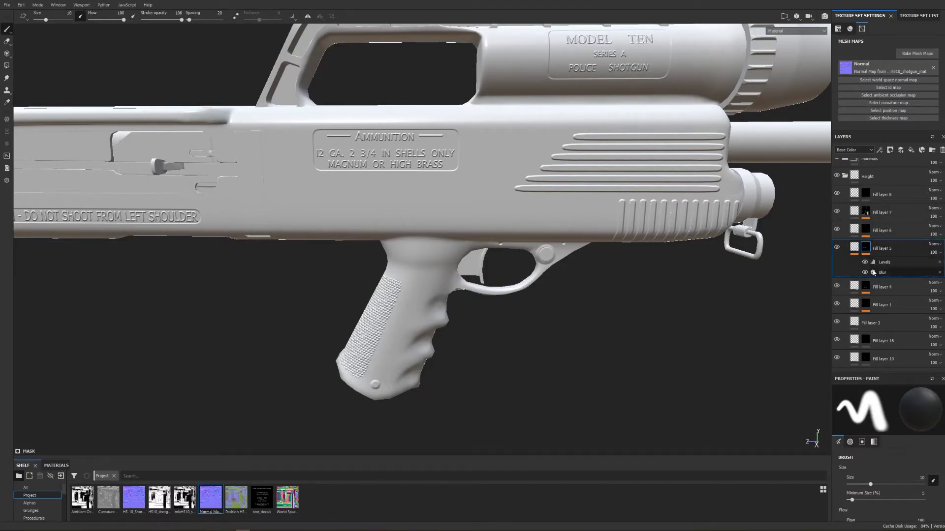
alt+drag(798, 273, 731, 270)
alt+middle_drag(717, 243, 544, 200)
alt+drag(544, 200, 571, 261)
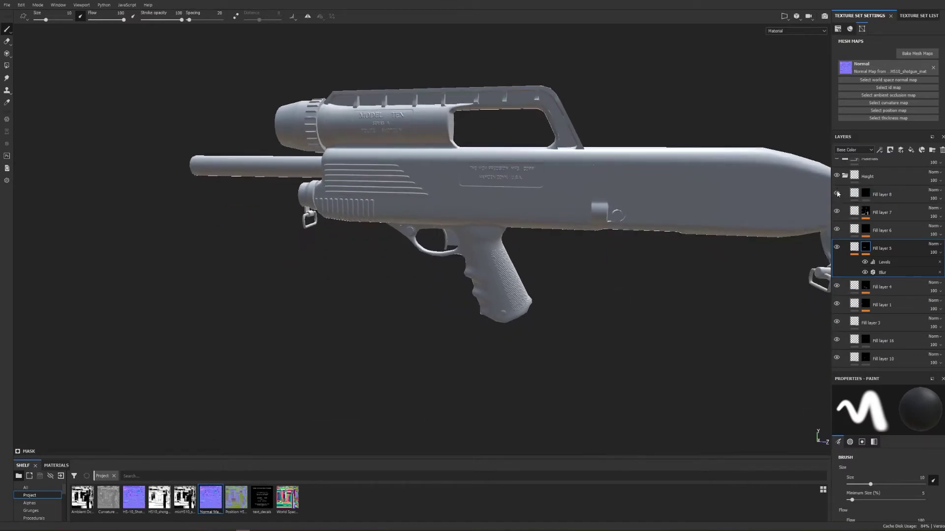
alt+drag(427, 178, 468, 205)
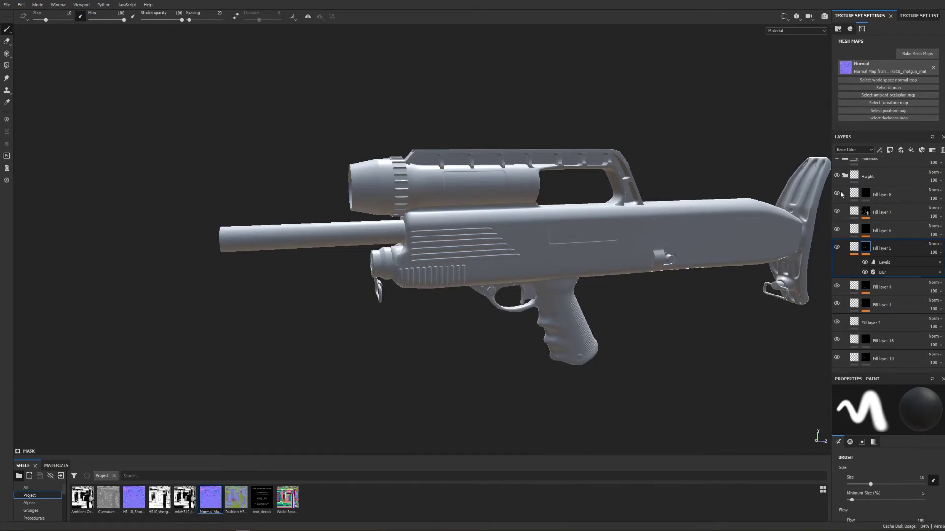
Step: Select Fill layer 8's mask and load the text_decals image as the brush stencil
click(865, 193)
scroll(884, 453, down, 1)
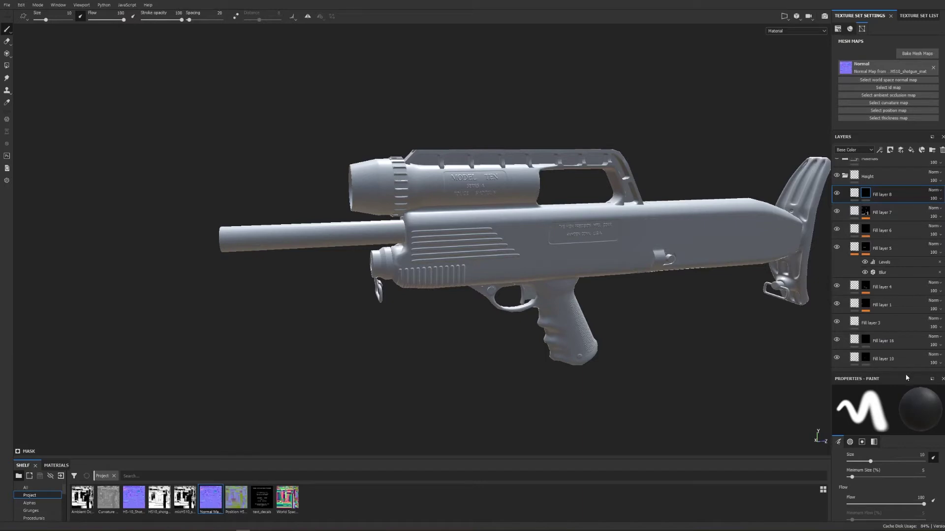
drag(907, 374, 895, 215)
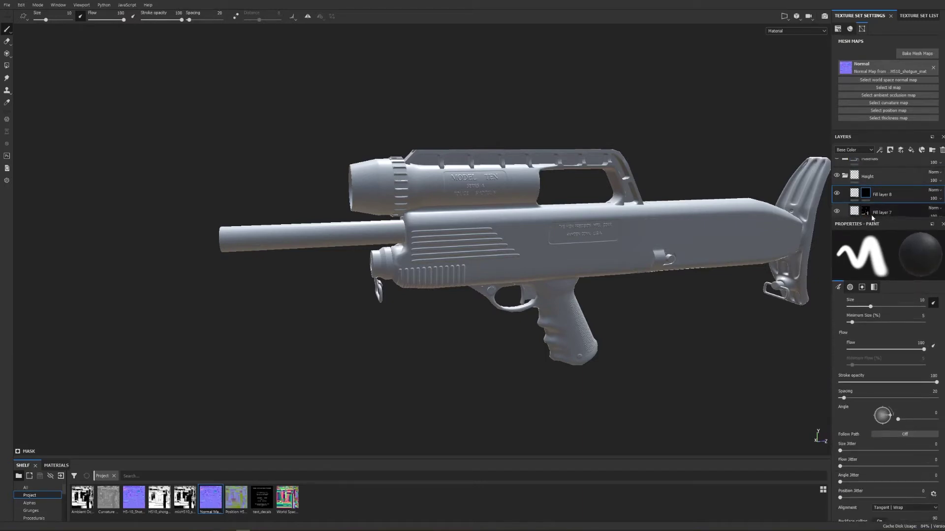
scroll(854, 401, down, 10)
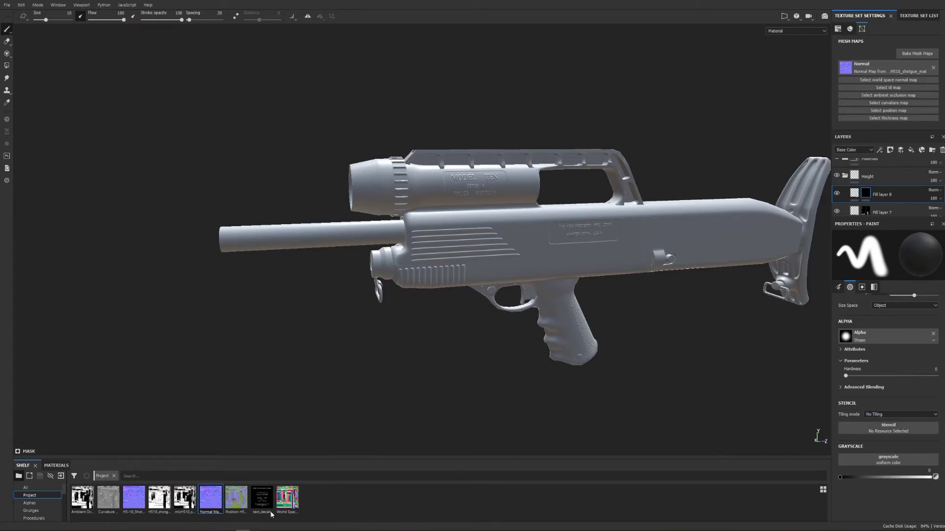
drag(260, 504, 866, 429)
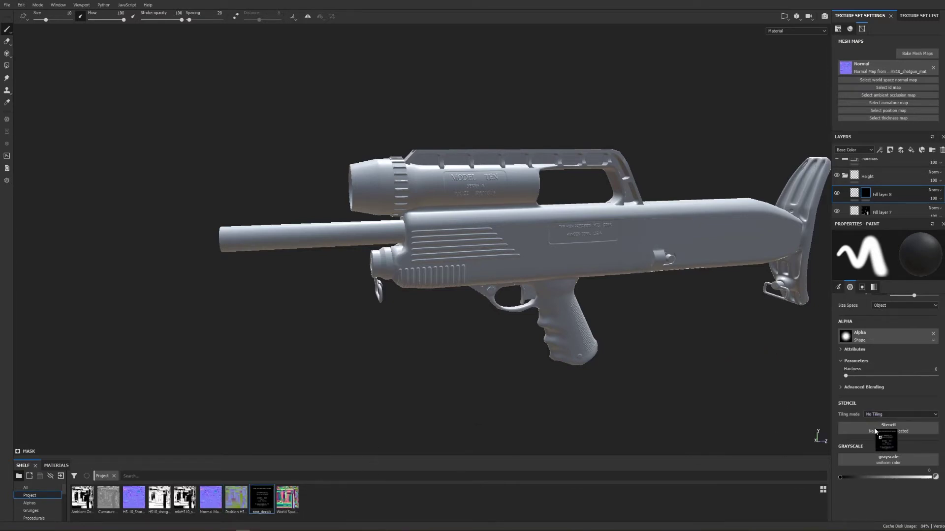
key(alt)
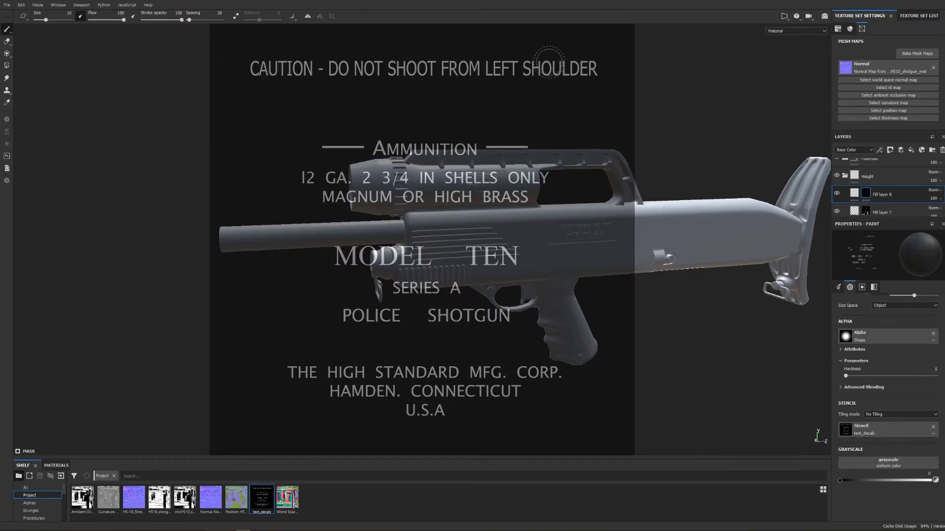
Step: Try painting the stencil's MODEL TEN, SERIES A lettering onto the receiver below the engraved plate with a grayscale value of 1
alt+right_drag(742, 306, 597, 305)
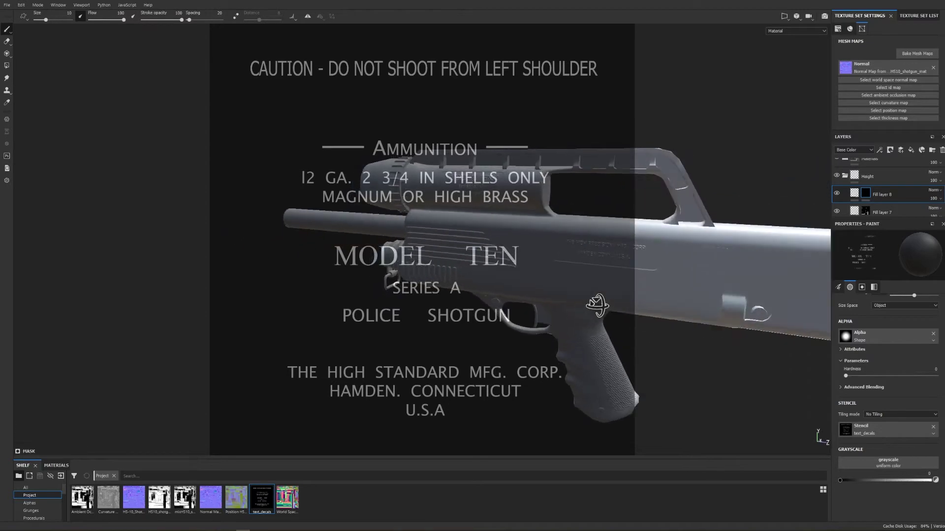
mouse_move(597, 305)
alt+mouse_down()
mouse_move(552, 306)
mouse_move(604, 334)
alt+mouse_up()
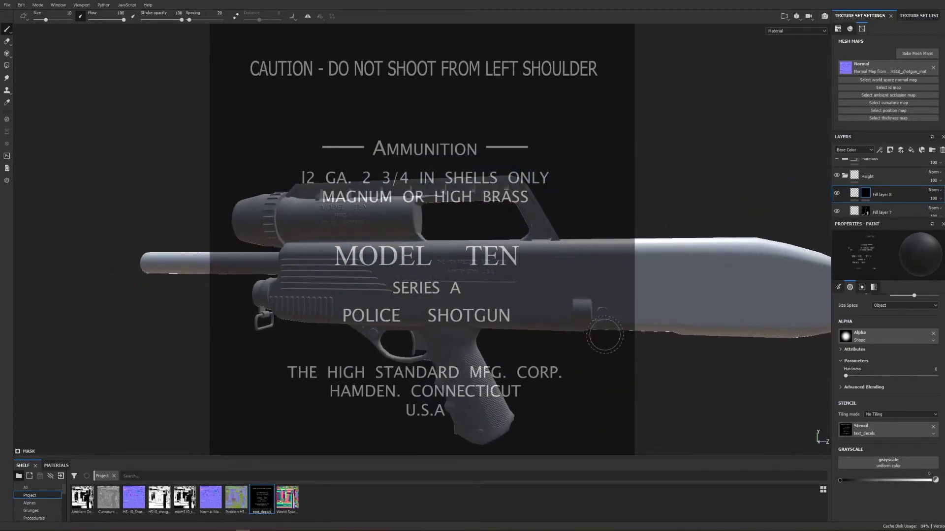
alt+right_drag(705, 350, 721, 310)
alt+middle_drag(721, 310, 713, 282)
alt+right_drag(713, 282, 701, 293)
mouse_move(701, 293)
alt+middle_down()
mouse_move(701, 350)
mouse_move(669, 300)
alt+middle_up()
alt+right_drag(669, 300, 494, 290)
alt+middle_drag(494, 290, 490, 284)
key(n)
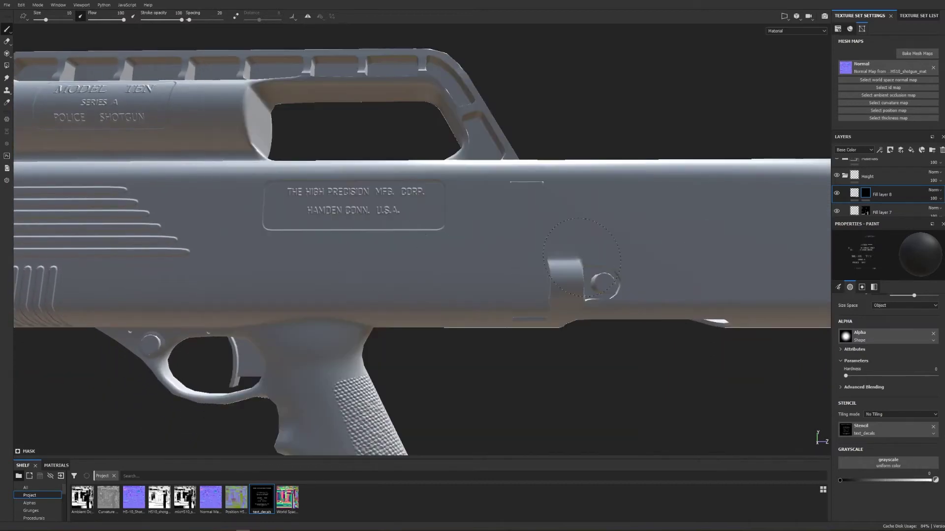
key(n)
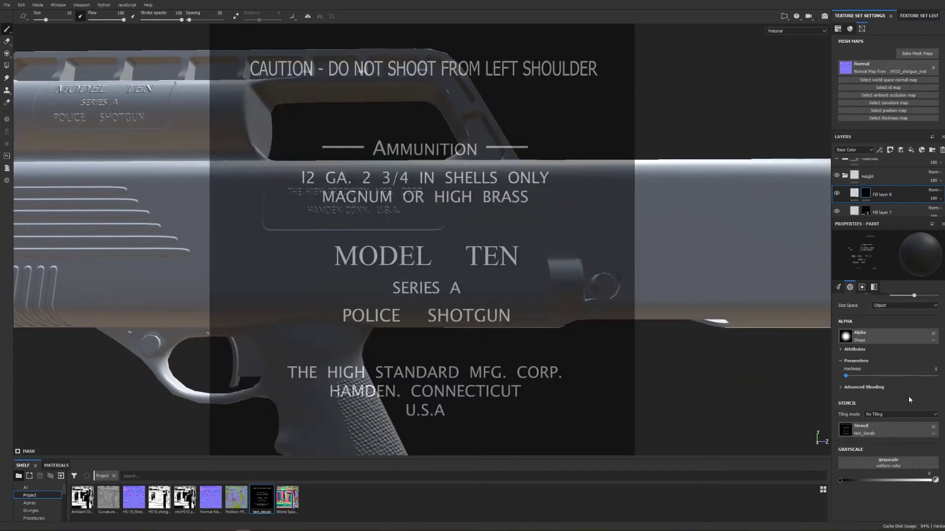
drag(896, 482, 933, 480)
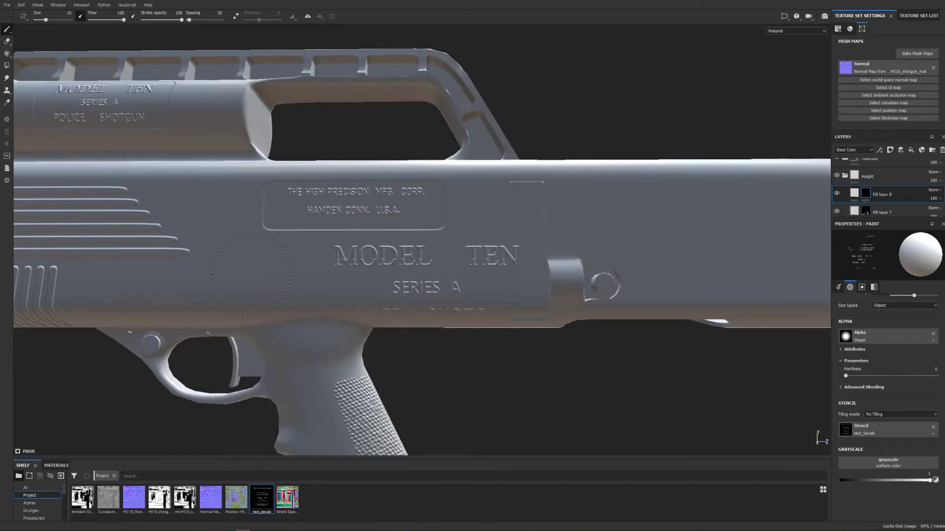
drag(251, 273, 578, 299)
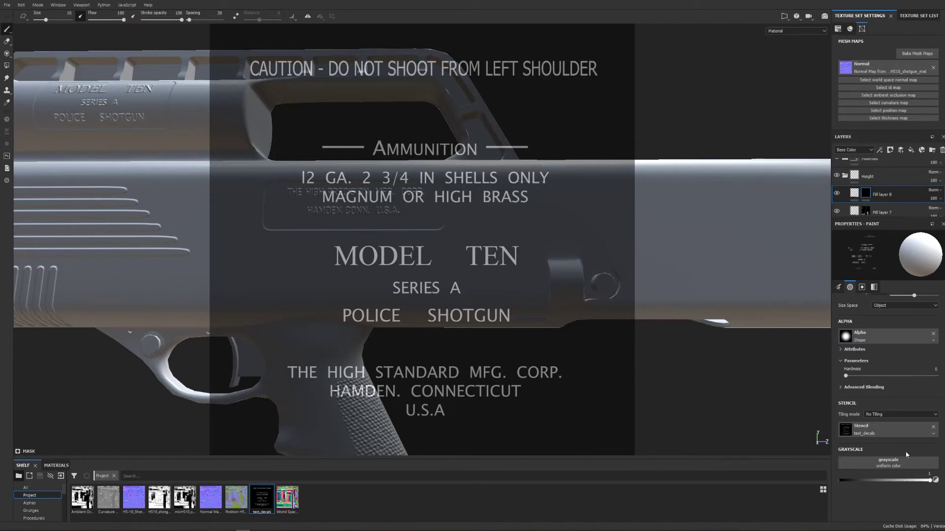
Step: Remove the text_decals stencil from the brush and examine the engraved side of the whole shotgun
click(933, 427)
alt+drag(601, 375, 541, 399)
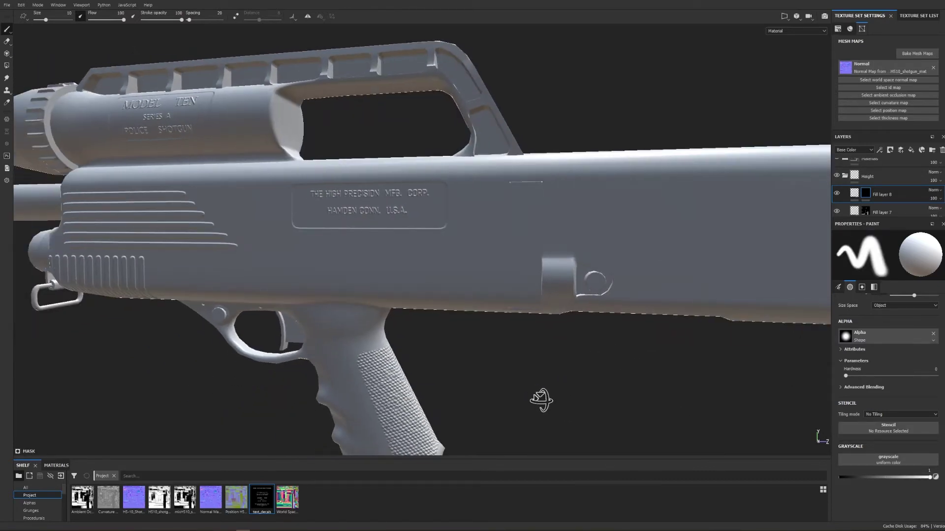
scroll(557, 362, down, 2)
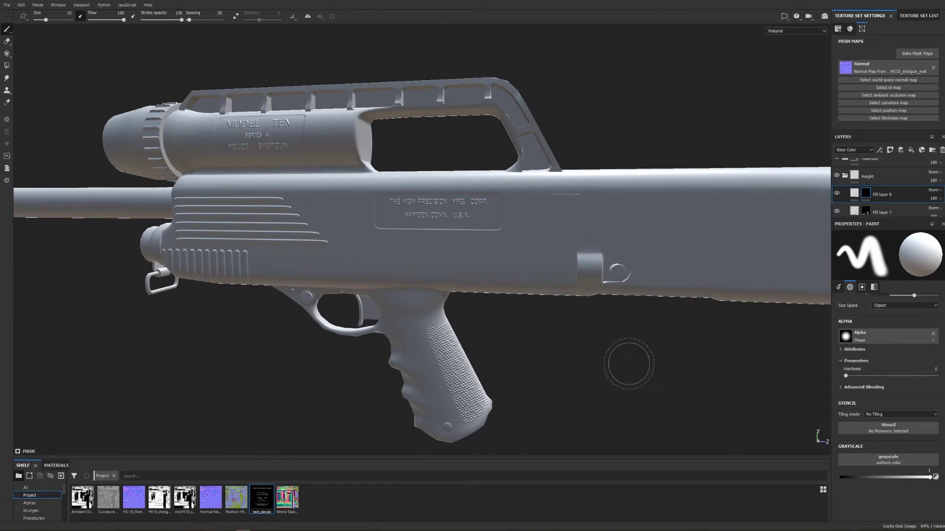
alt+drag(614, 371, 583, 344)
alt+drag(621, 288, 630, 122)
alt+middle_drag(630, 122, 554, 164)
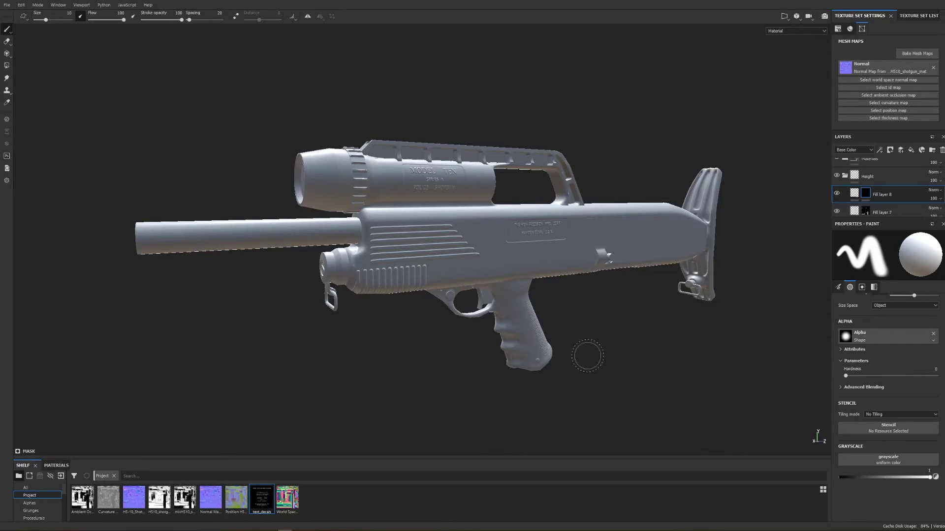
Step: Hide the Height folder and replace the Normal mesh map with the exported HS-10 shotgun normal texture
click(837, 176)
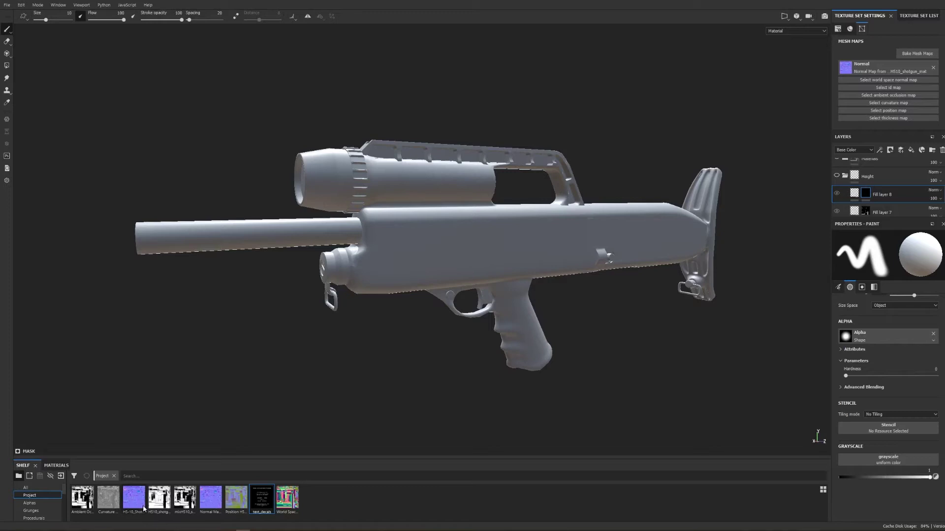
drag(133, 498, 664, 265)
drag(664, 266, 845, 67)
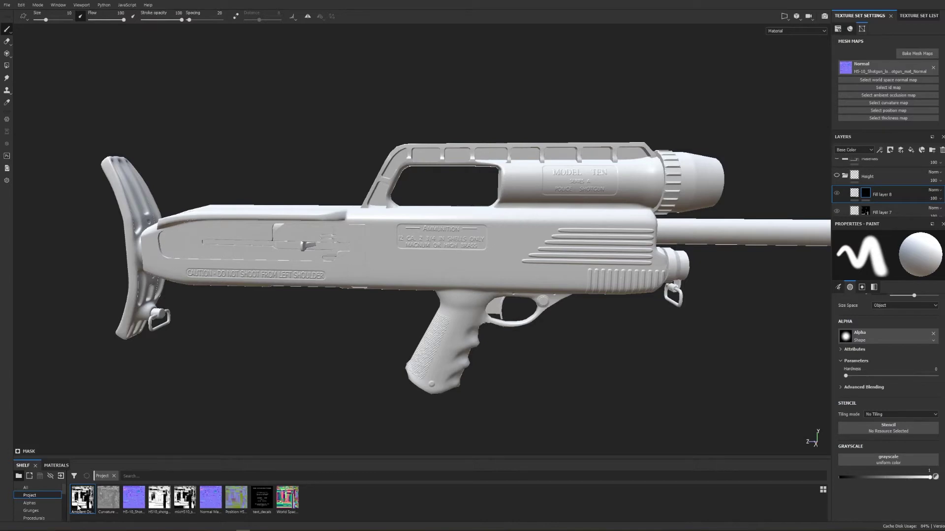
Step: Assign the baked ambient occlusion, position, curvature and world space normal textures to their matching mesh maps
mouse_move(83, 499)
mouse_down()
mouse_move(187, 461)
mouse_move(883, 97)
mouse_up()
drag(236, 498, 857, 123)
drag(108, 498, 888, 112)
drag(288, 498, 882, 81)
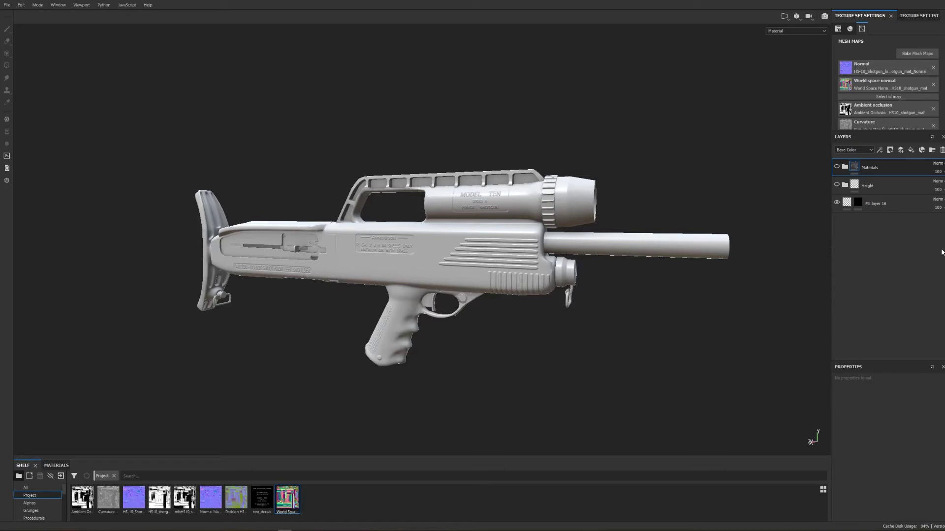
Step: Expand the Materials folder, turn on its visibility and go down to its base layers
click(845, 168)
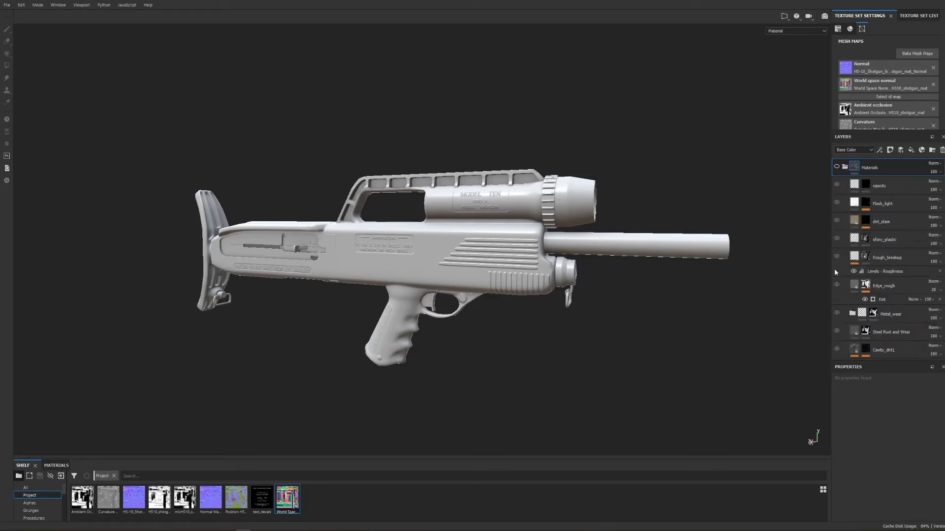
click(837, 167)
scroll(910, 322, down, 2)
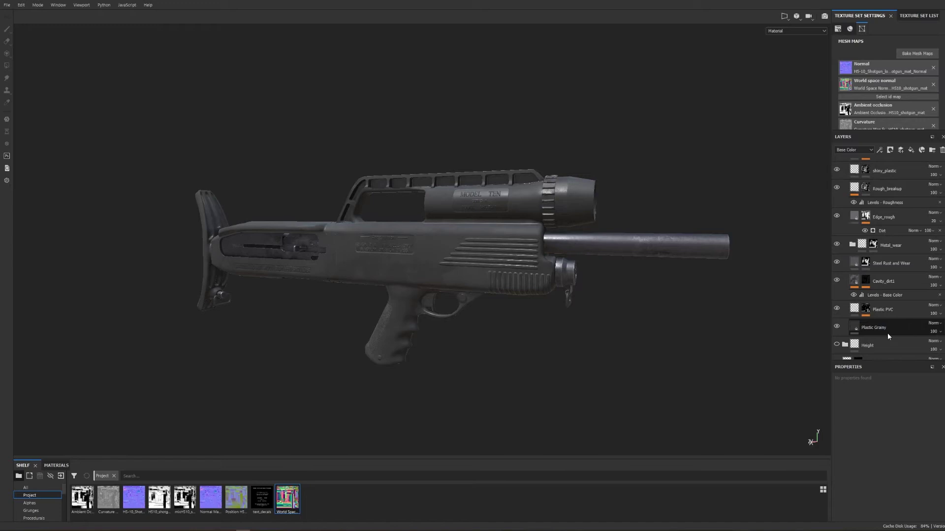
scroll(635, 333, down, 2)
Step: Examine the textured receiver, grip and scope up close and switch Plastic Grainy off and on to compare its effect
scroll(635, 332, up, 5)
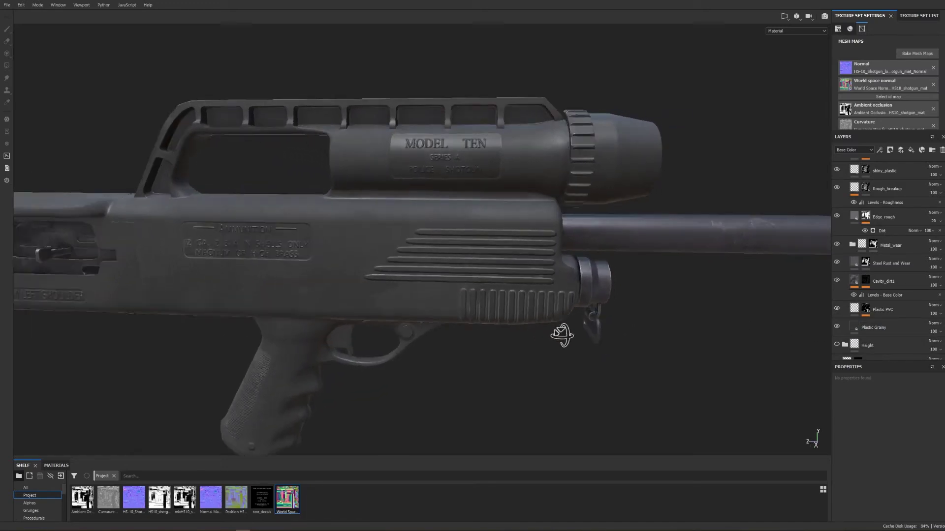
alt+middle_drag(652, 222, 426, 245)
alt+drag(446, 295, 415, 310)
alt+middle_drag(415, 310, 595, 242)
alt+drag(595, 243, 563, 227)
alt+middle_drag(563, 227, 493, 244)
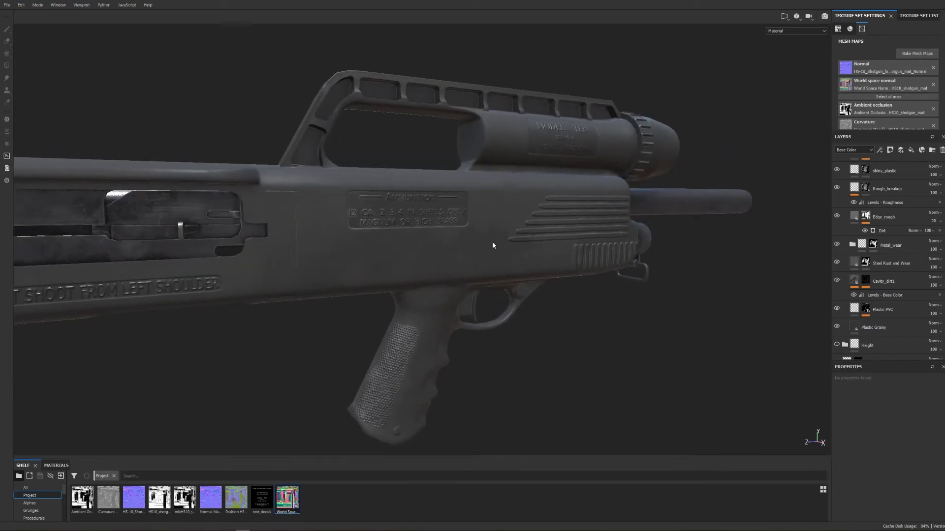
alt+drag(493, 244, 507, 250)
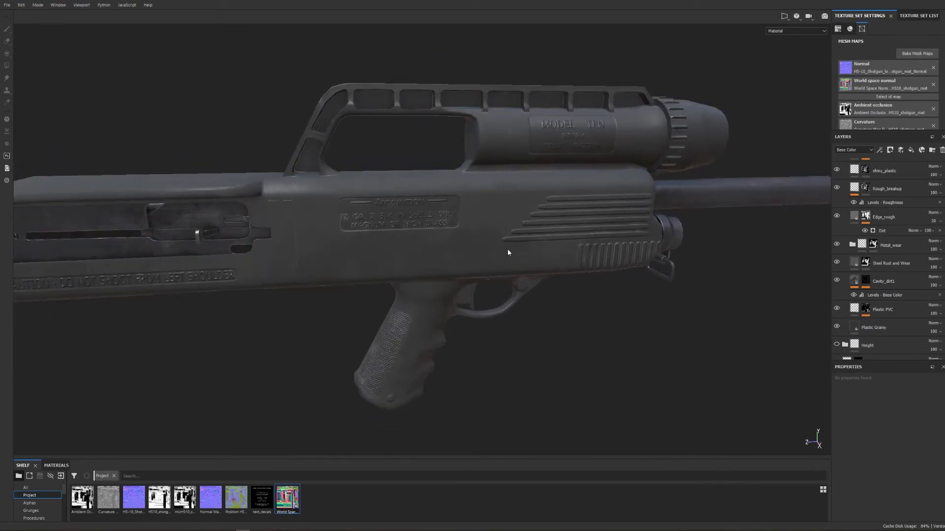
click(837, 328)
click(836, 328)
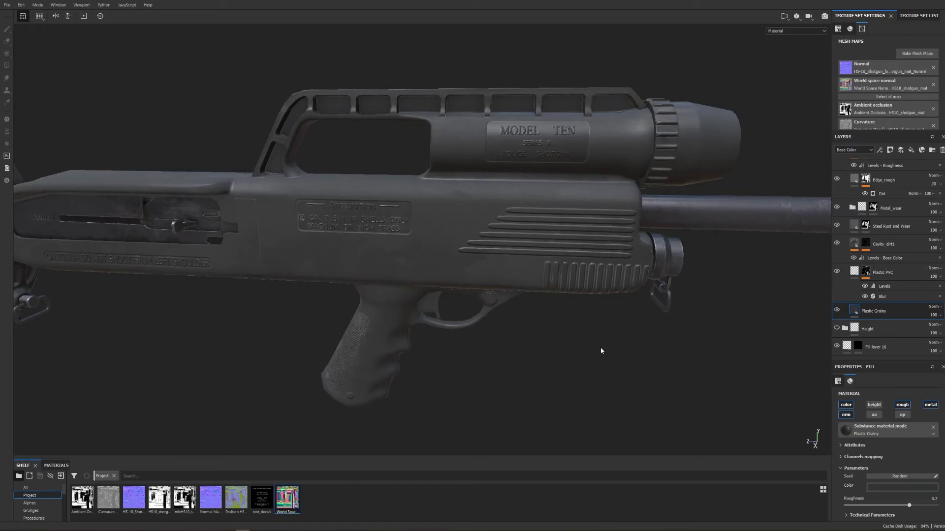
Step: Review the Plastic PVC layer's mask effects and fill properties, and switch the layer off and on to compare
click(881, 276)
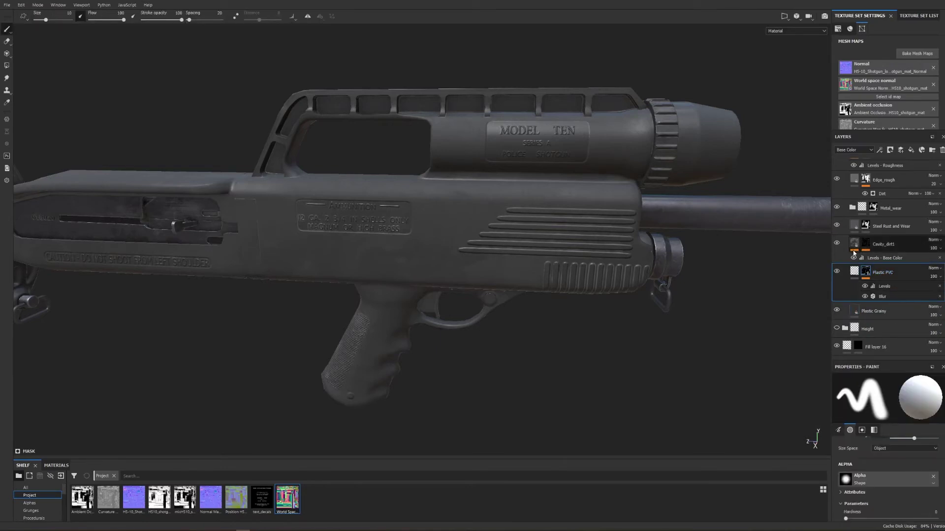
click(855, 273)
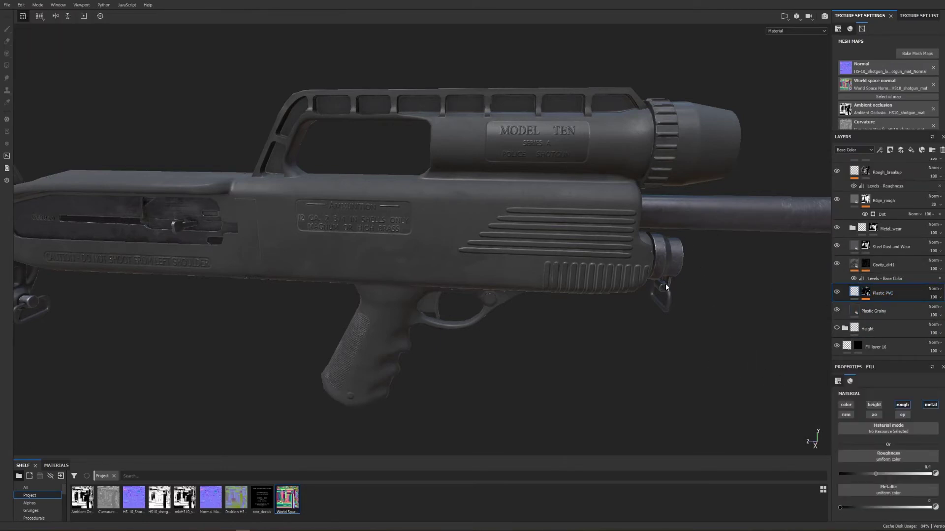
alt+drag(574, 278, 828, 324)
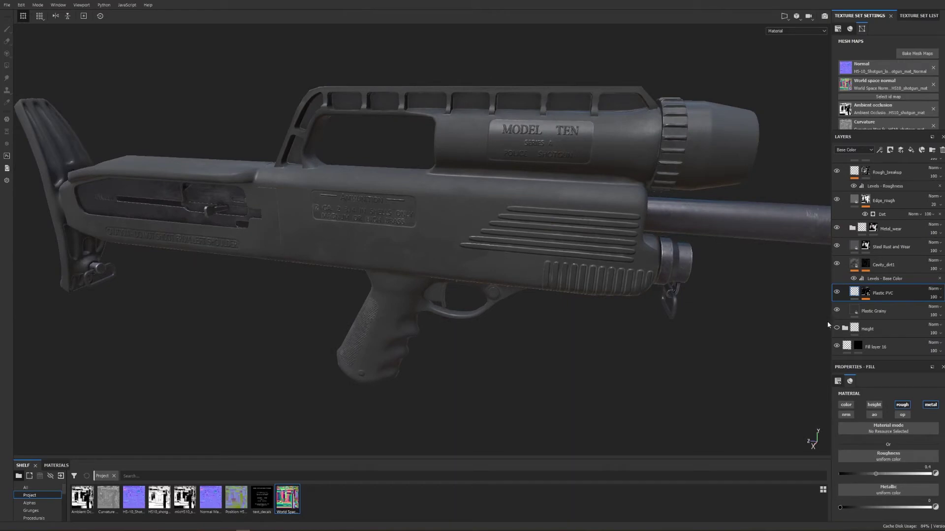
click(837, 294)
click(836, 293)
Step: Examine how the Plastic PVC layer affects the receiver, ammunition plate and scope surfaces under changing view angles
alt+drag(413, 165, 495, 201)
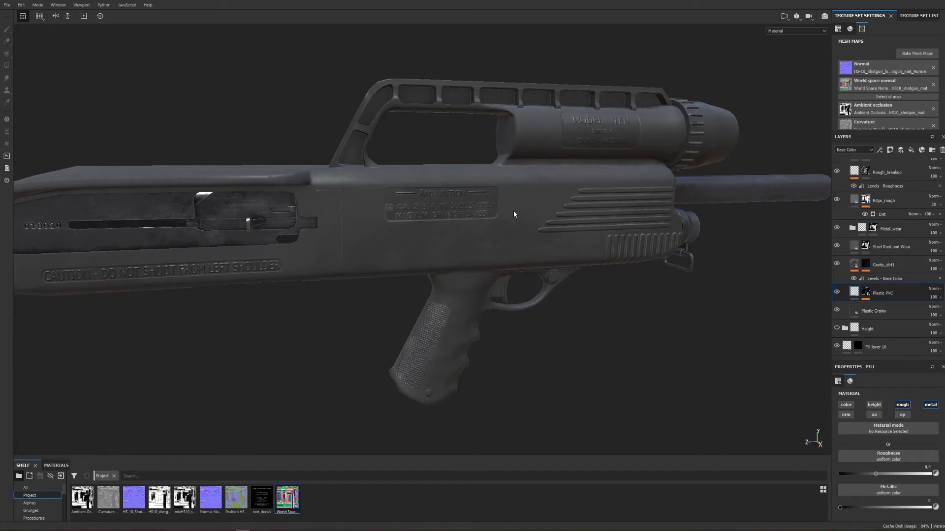
alt+drag(657, 195, 572, 188)
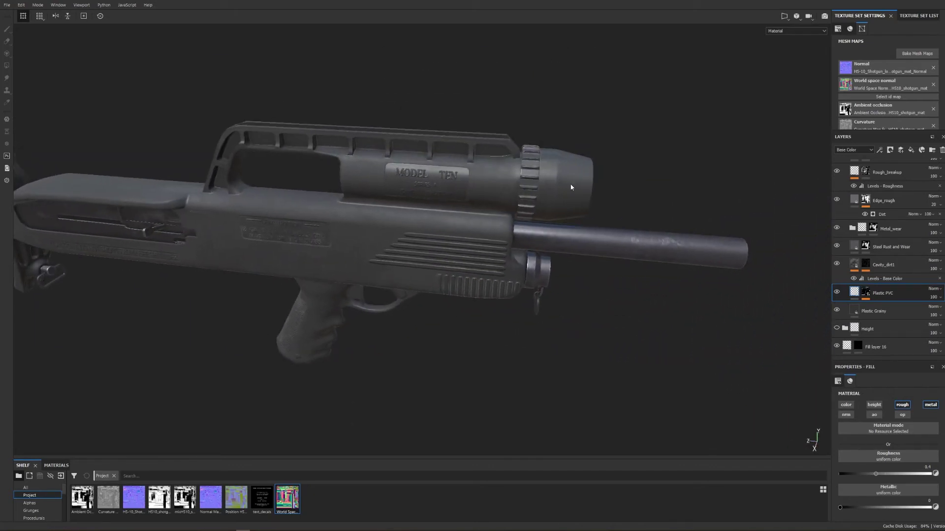
alt+drag(392, 246, 434, 232)
alt+drag(350, 228, 442, 204)
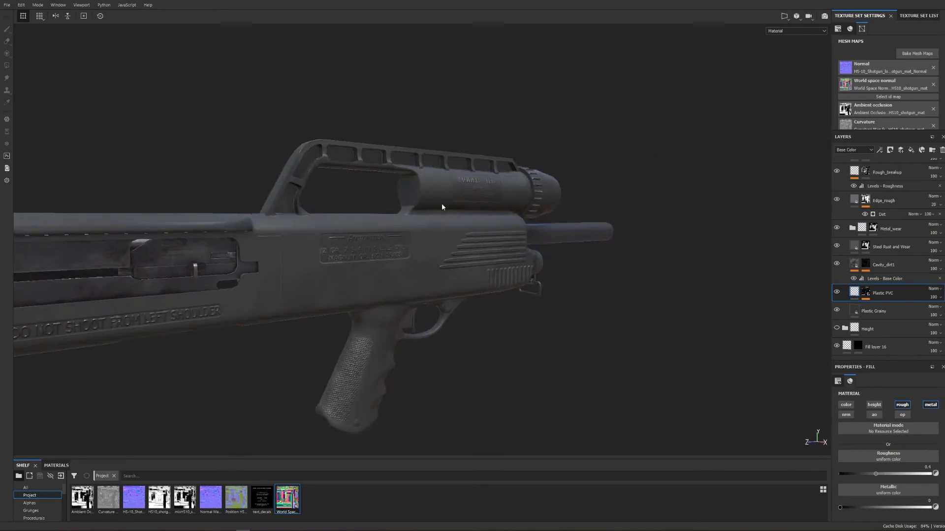
alt+middle_drag(389, 212, 514, 221)
alt+right_drag(514, 222, 554, 253)
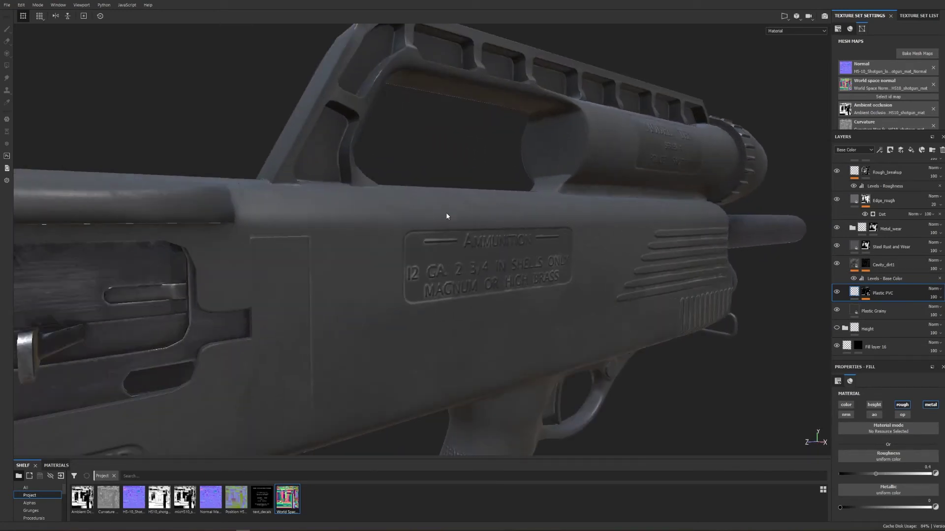
alt+drag(567, 180, 472, 266)
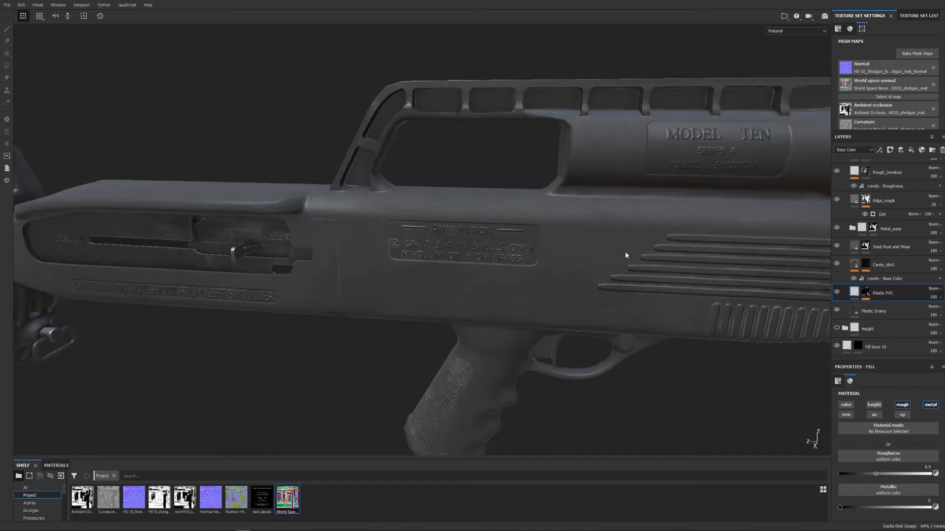
scroll(625, 253, down, 2)
alt+drag(663, 262, 696, 252)
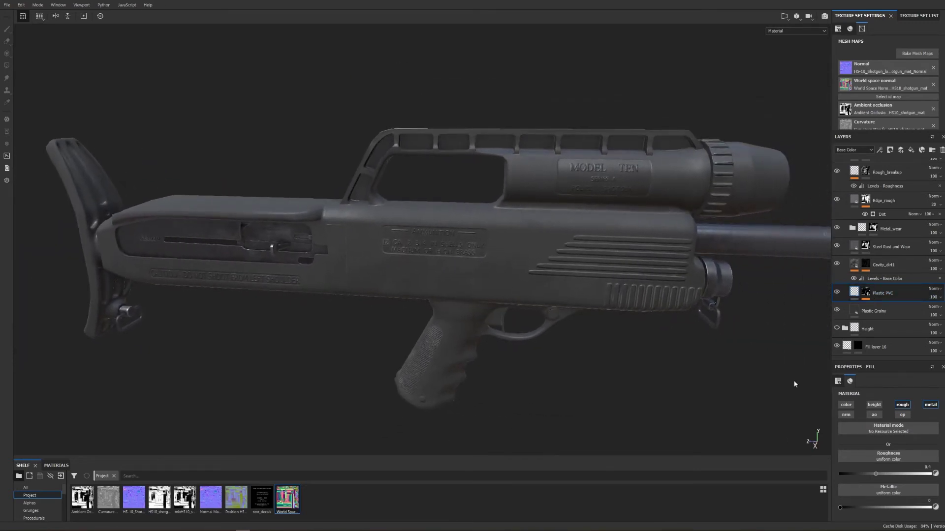
click(862, 293)
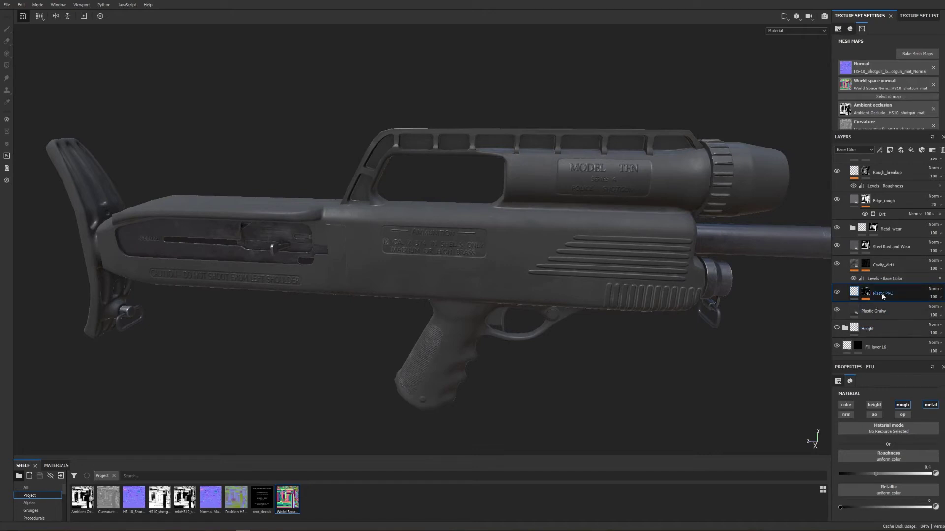
alt+drag(604, 245, 532, 239)
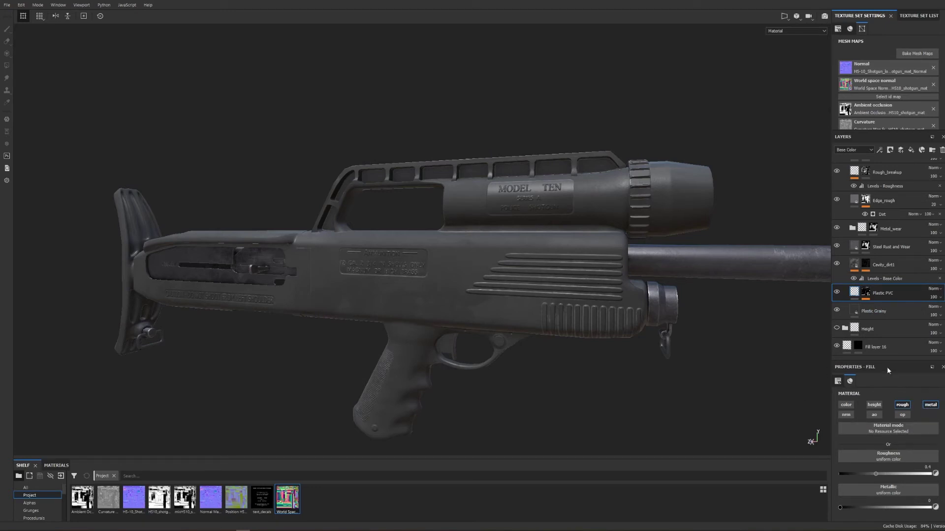
Step: Review the Cavity_dirt1 layer's fill properties, including the BnW Spots 1 base color and Clouds 1 roughness parameters
click(854, 264)
alt+drag(500, 267, 496, 275)
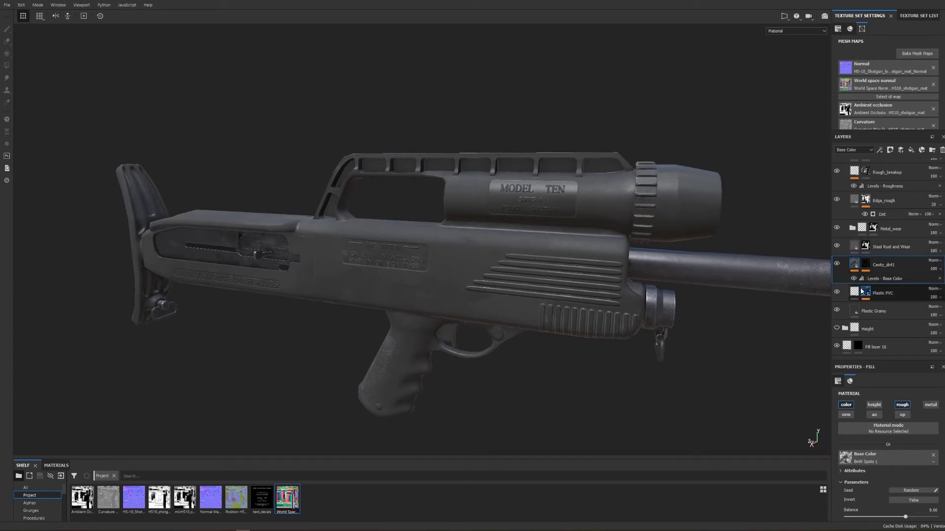
scroll(902, 430, down, 2)
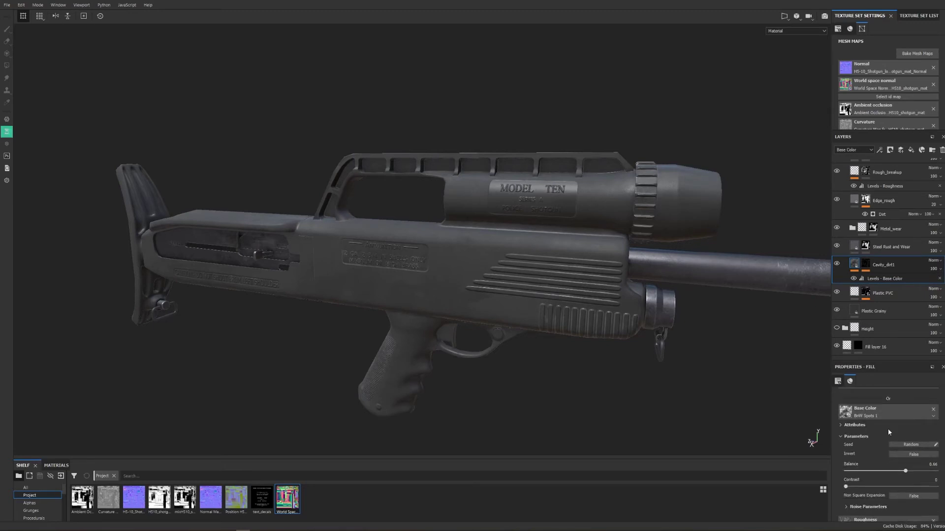
scroll(869, 420, down, 1)
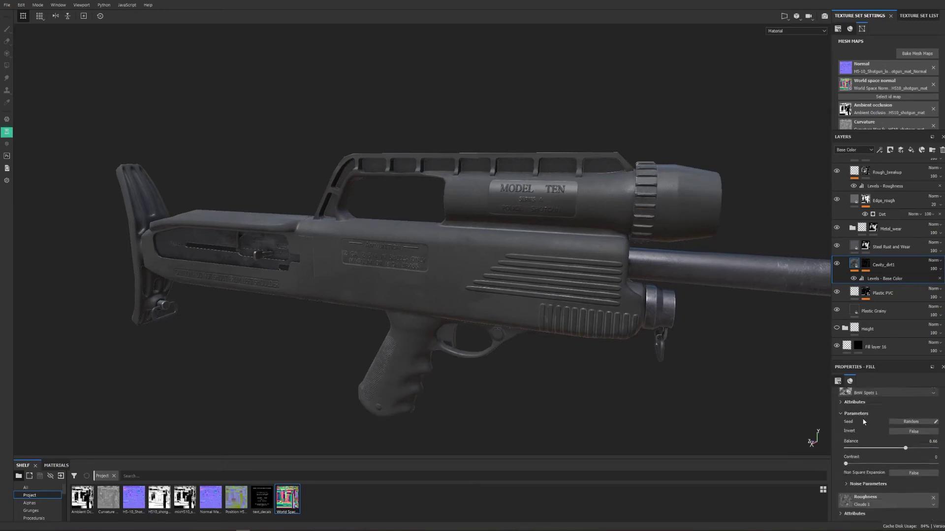
scroll(863, 422, down, 3)
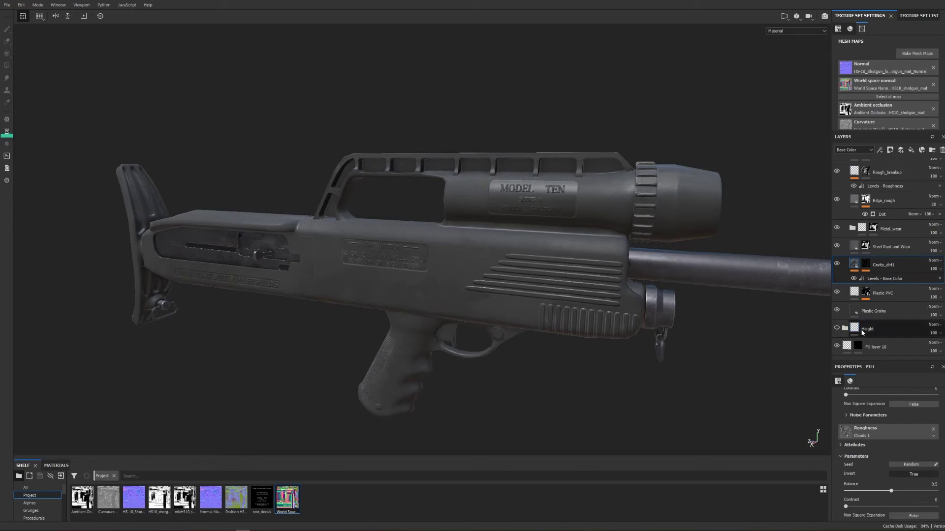
Step: Show the Cavity_dirt1 layer's mask effects and inspect the curvature map fill and the Levels histogram
click(865, 266)
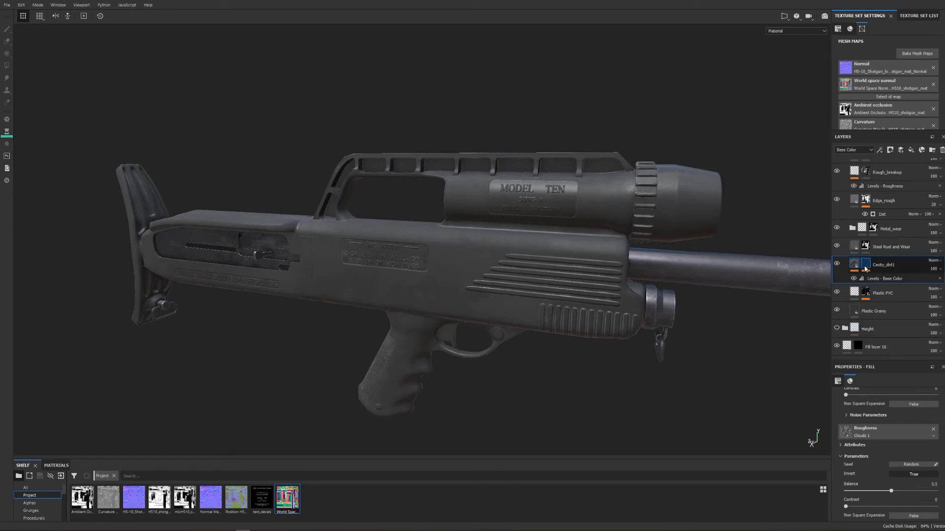
right_click(865, 266)
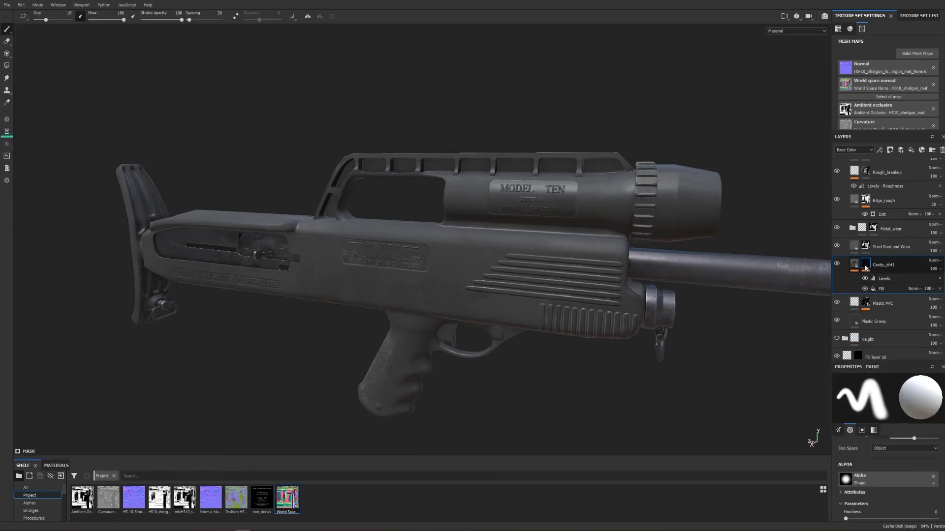
click(881, 290)
click(881, 289)
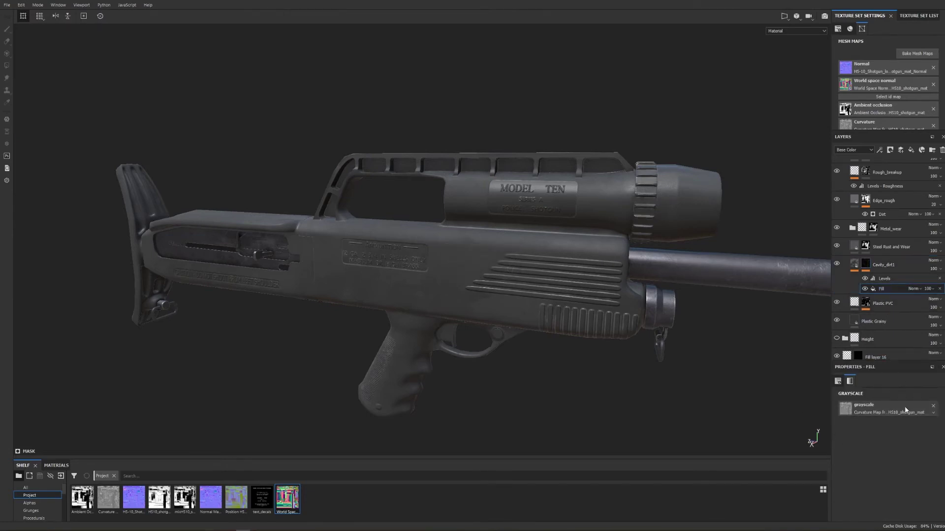
click(885, 278)
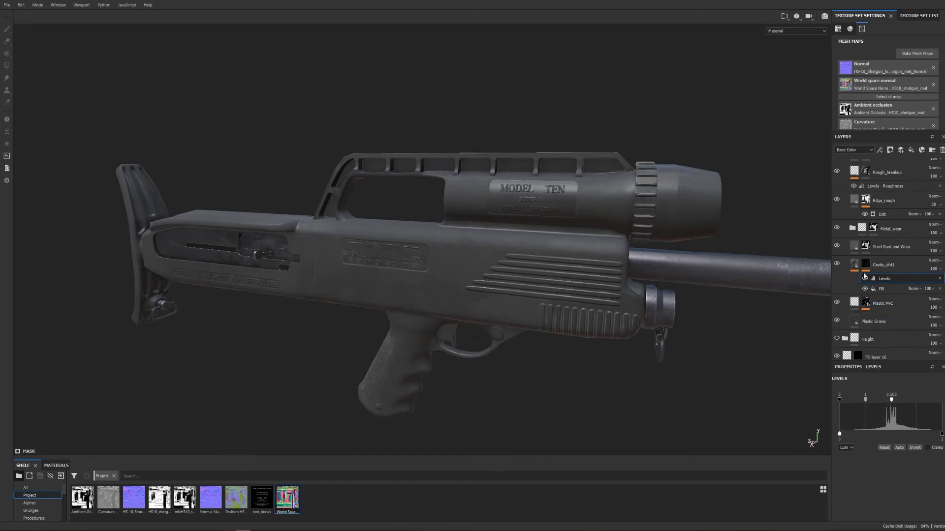
Step: Select the Steel Rust and Wear layer and examine its metal surfaces on the barrel and the receiver's bolt area
click(881, 248)
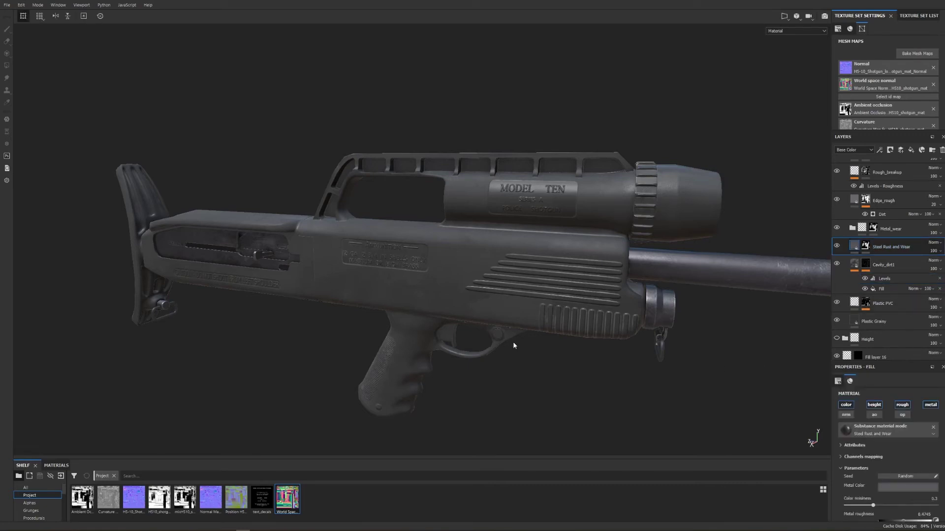
alt+drag(655, 326, 497, 268)
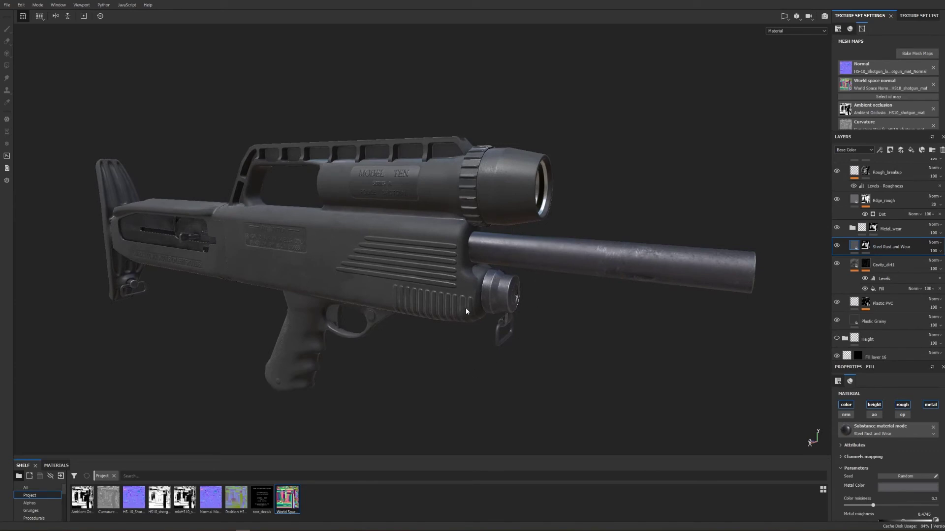
alt+drag(465, 309, 486, 306)
alt+drag(337, 303, 289, 236)
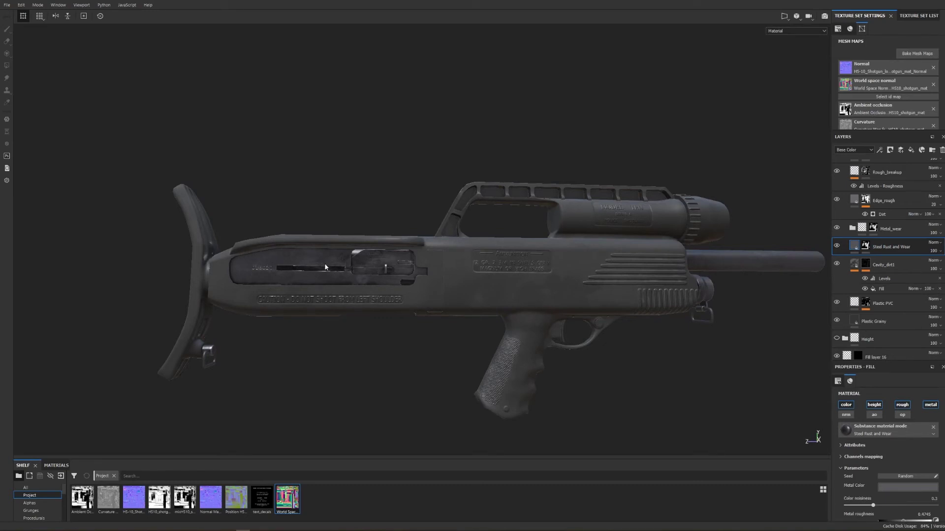
alt+drag(325, 267, 377, 285)
alt+middle_drag(414, 290, 499, 300)
alt+right_drag(462, 291, 657, 305)
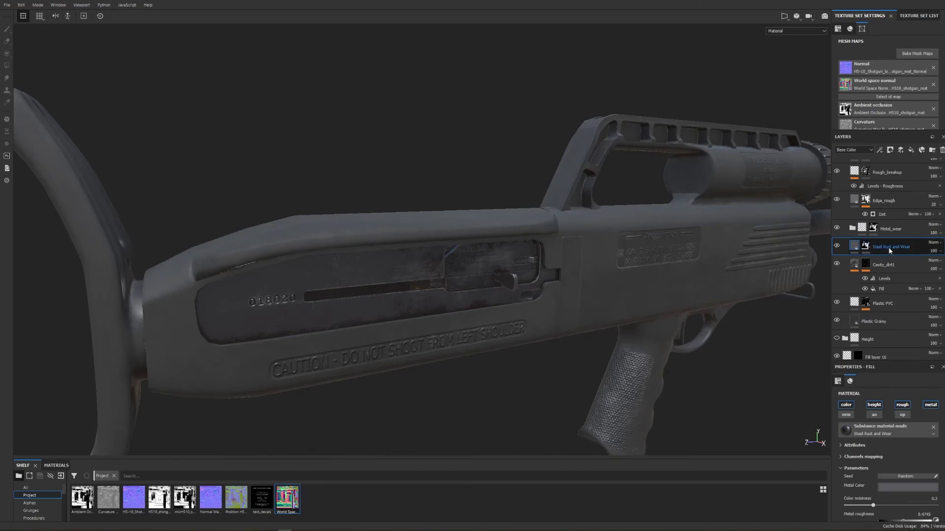
Step: Review the Steel Rust and Wear material's color, roughness, dirt and rust parameters
scroll(889, 436, down, 4)
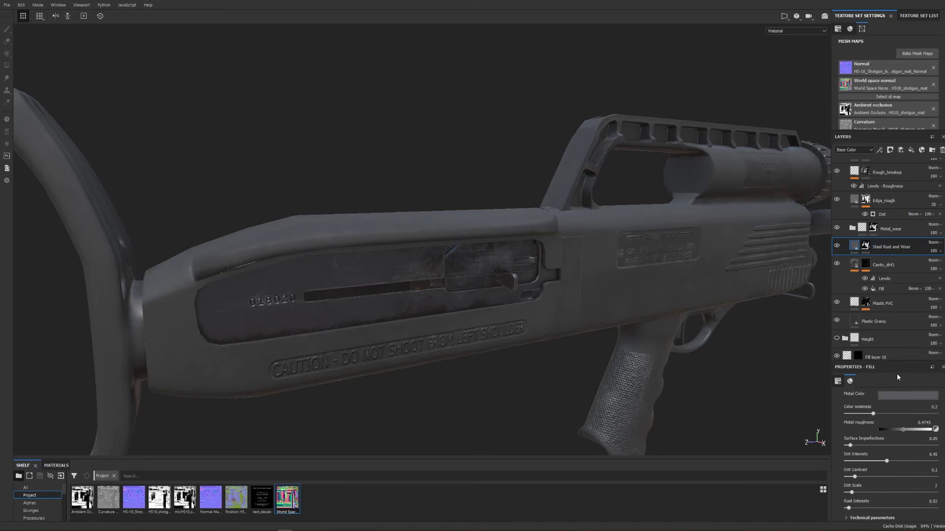
scroll(896, 376, up, 1)
scroll(549, 286, down, 2)
alt+drag(549, 286, 502, 246)
Step: Expand the Metal_wear folder to show its layers and examine the receiver, stock and scope up close
click(891, 255)
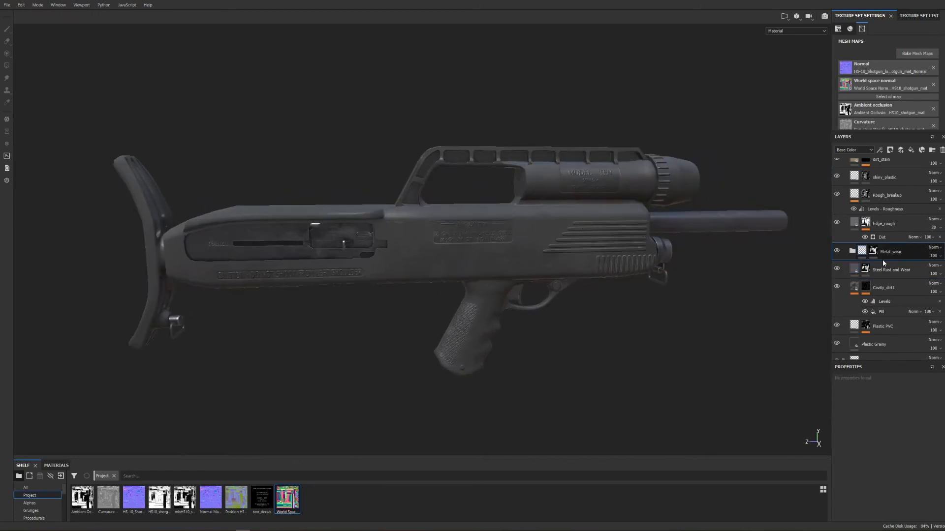
alt+middle_drag(401, 261, 759, 298)
scroll(759, 298, up, 3)
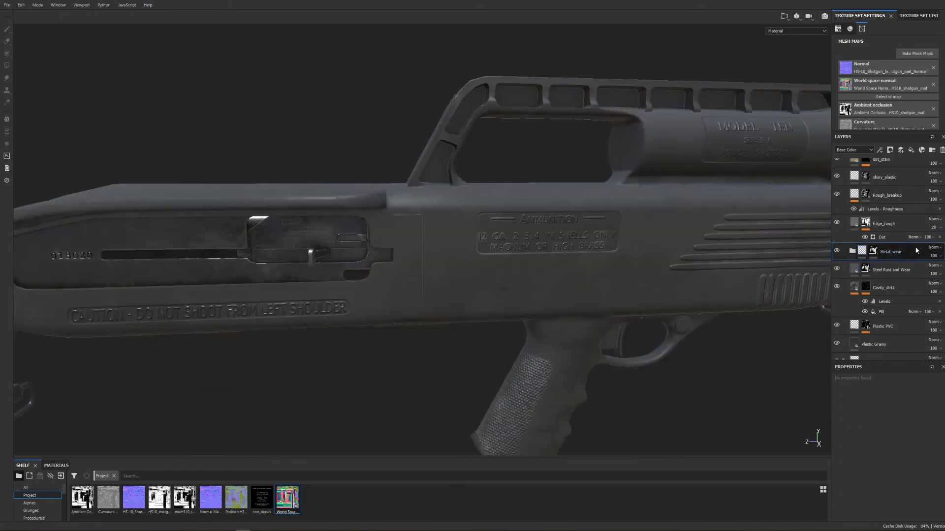
click(852, 252)
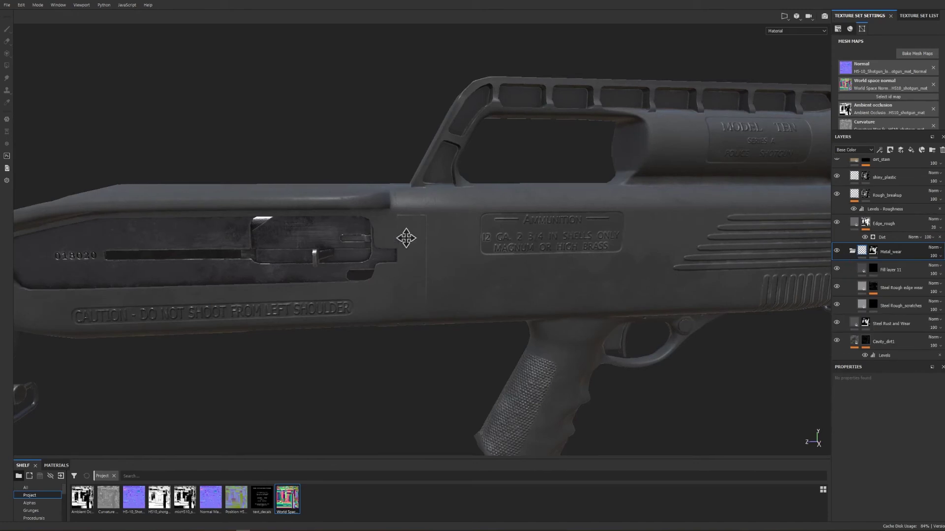
middle_drag(401, 236, 824, 242)
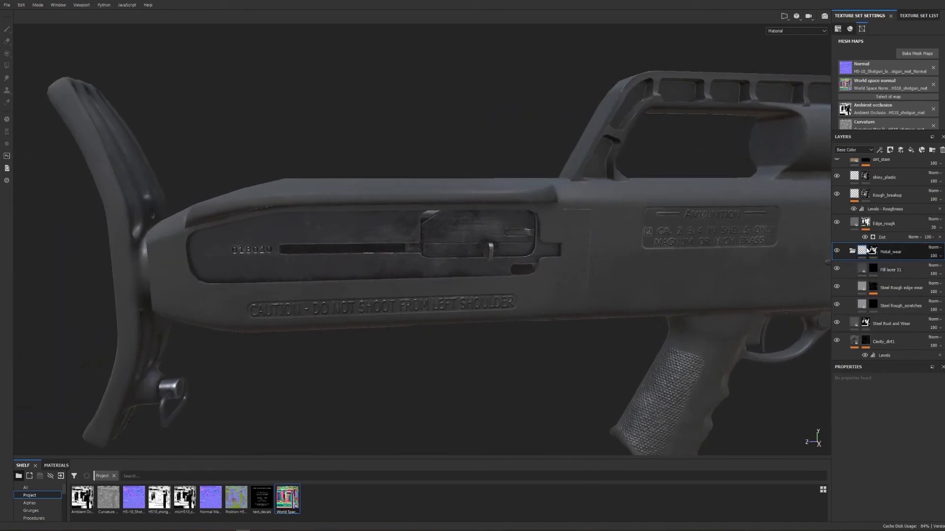
alt+middle_drag(616, 273, 334, 291)
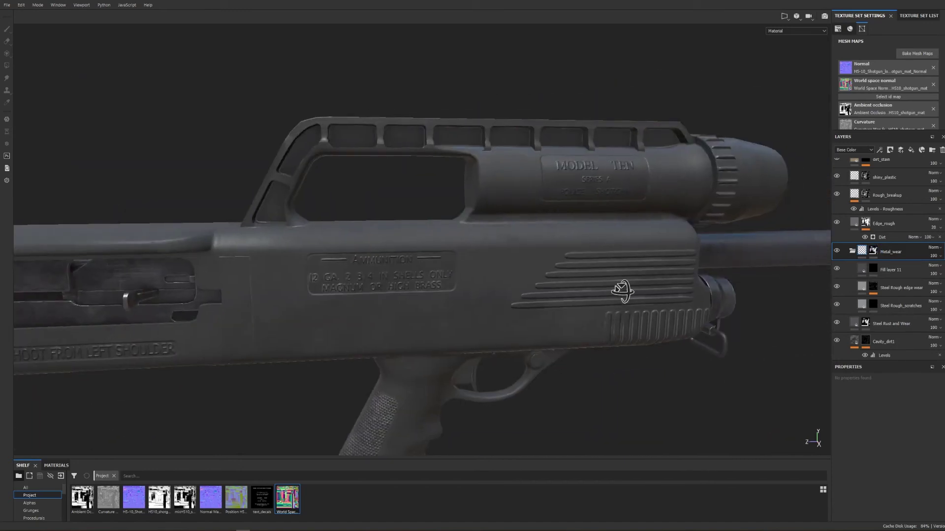
alt+drag(622, 291, 695, 302)
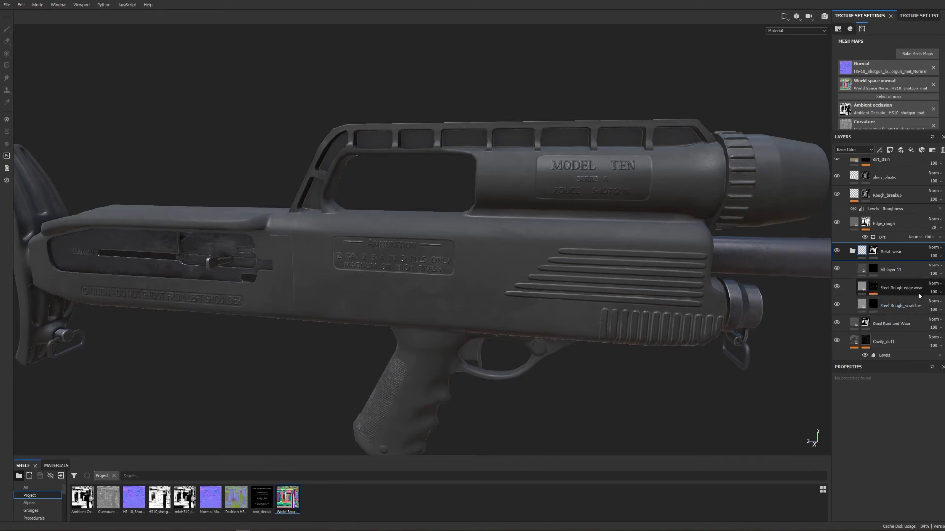
Step: Review the fill properties of Fill layer 11 in the Metal_wear folder and view the shotgun from the side
click(884, 271)
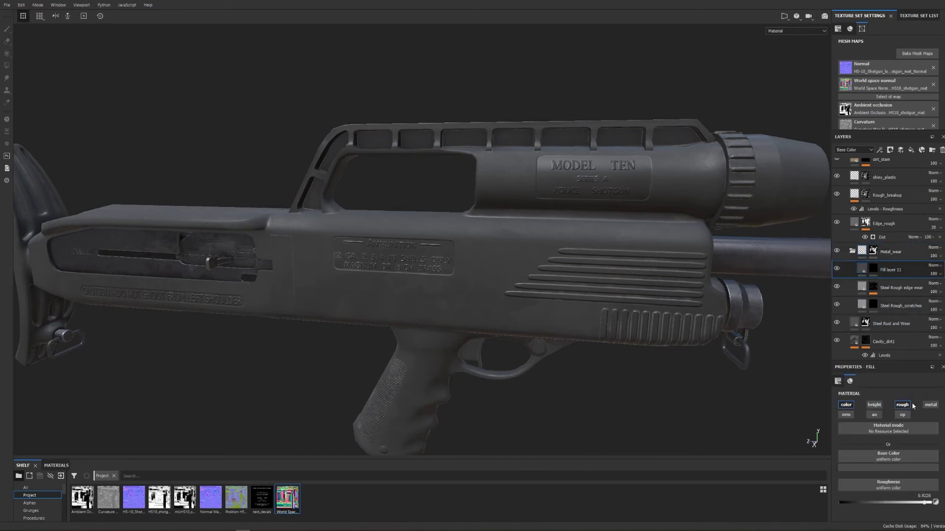
alt+drag(566, 293, 517, 246)
alt+drag(401, 233, 487, 239)
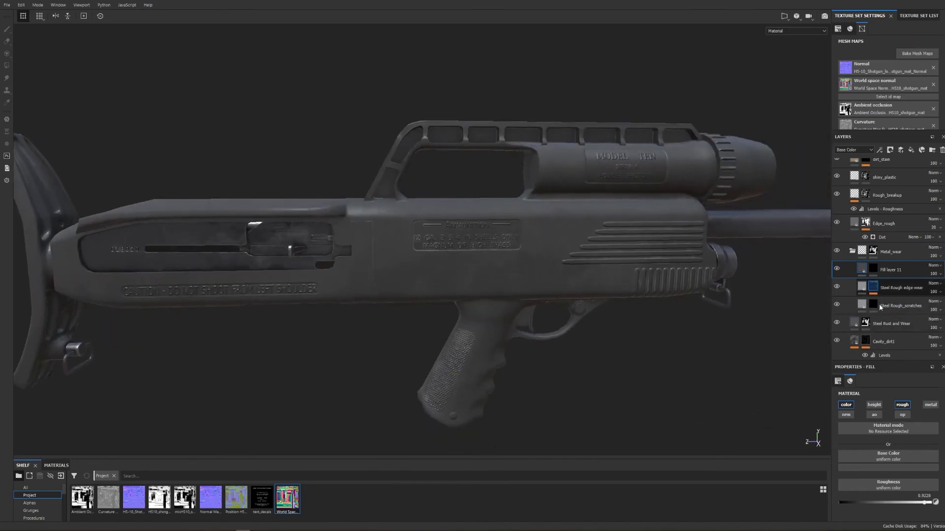
Step: Show the mask effects of the Steel Rough edge wear layer and examine the receiver's bolt area up close
key(1)
key(ctrl+v)
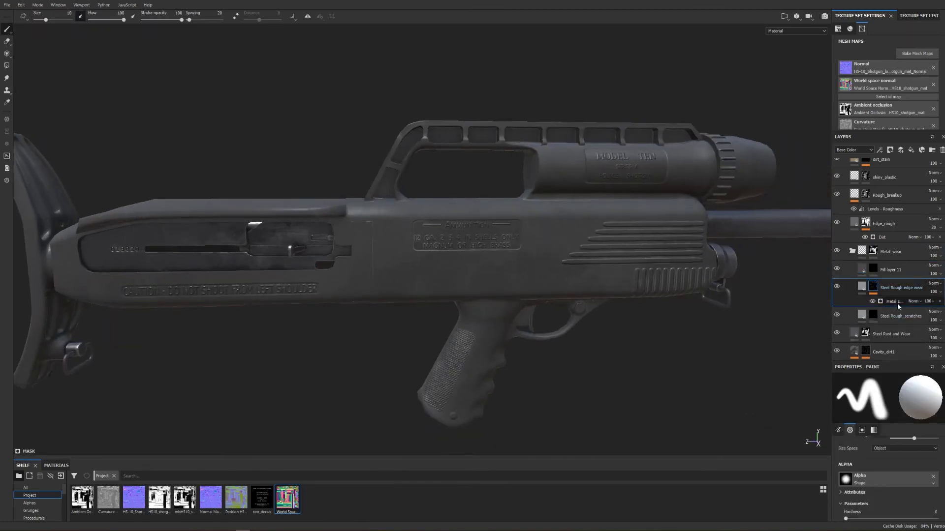
alt+drag(234, 231, 251, 190)
alt+middle_drag(251, 190, 516, 282)
alt+drag(516, 283, 374, 276)
scroll(462, 277, up, 3)
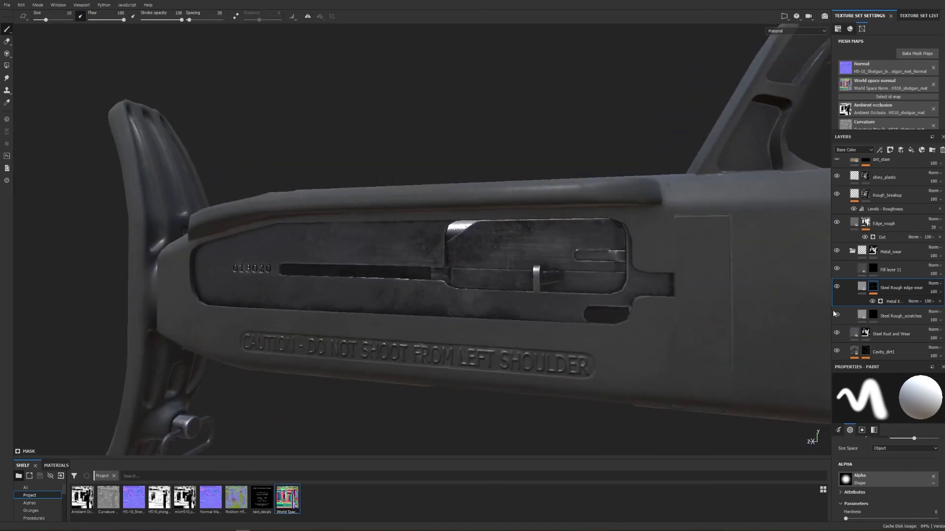
Step: Switch the Steel Rough edge wear layer off and on repeatedly to compare its effect around the bolt
click(835, 288)
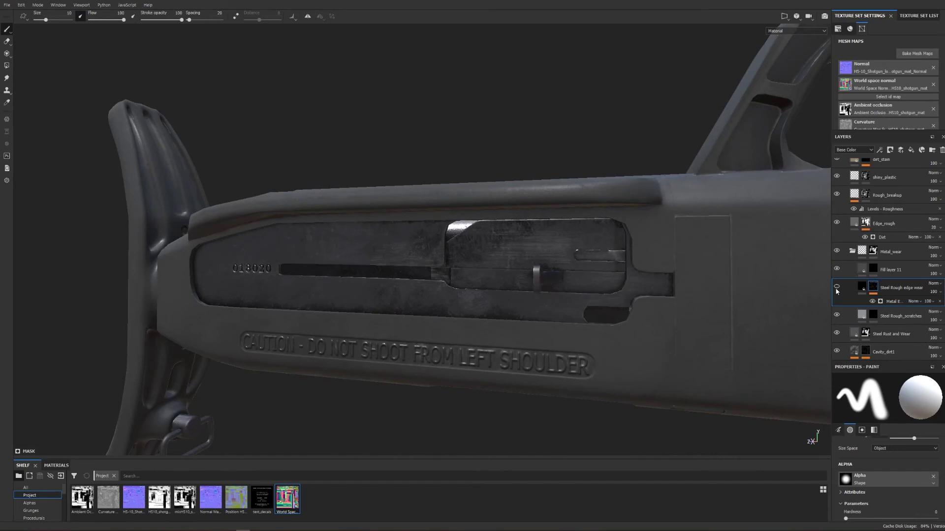
click(835, 288)
click(835, 288)
click(836, 289)
click(836, 287)
click(836, 288)
click(837, 287)
click(836, 287)
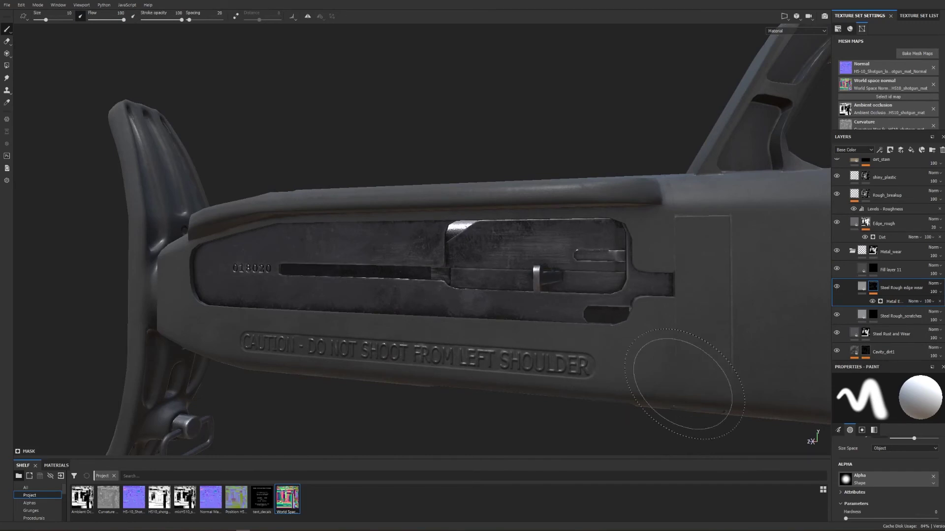
Step: Switch the Steel Rough_scratches layer off and on repeatedly to compare its effect on the receiver's metal plate
click(836, 314)
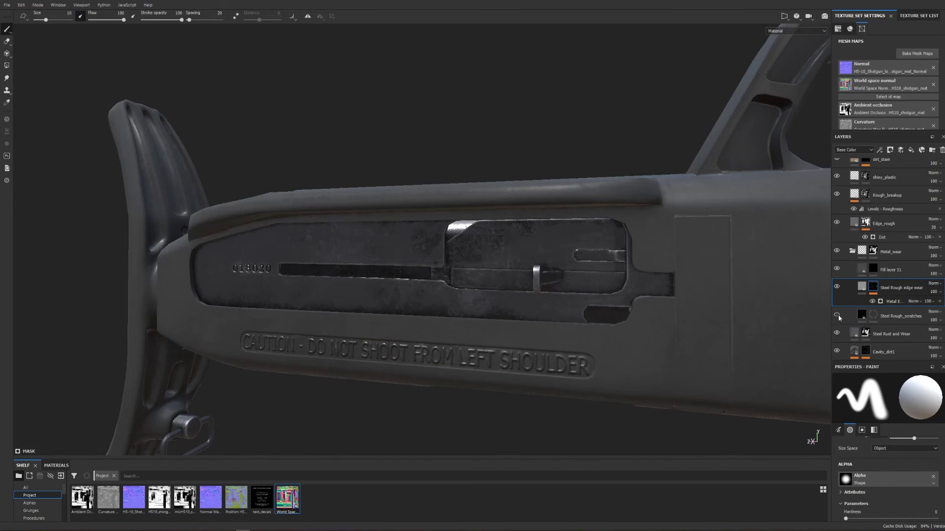
click(836, 315)
click(836, 320)
click(835, 320)
click(835, 320)
click(836, 320)
click(836, 319)
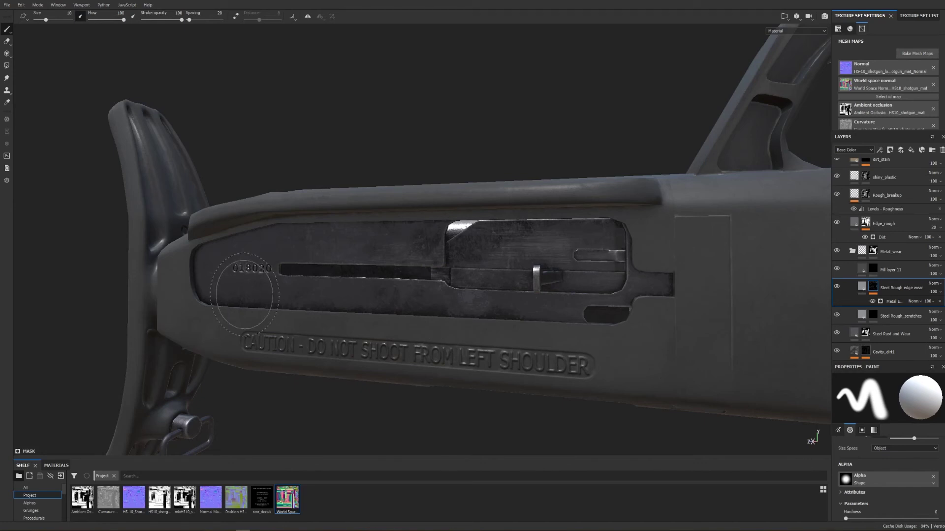
Step: Collapse the Metal_wear folder, select the dirt_stain layer and examine the dirt on the receiver, ribbed forend and scope
scroll(246, 293, down, 3)
mouse_move(246, 294)
alt+mouse_down()
mouse_move(405, 302)
mouse_move(506, 264)
mouse_move(450, 261)
mouse_move(498, 294)
mouse_move(527, 288)
mouse_move(510, 280)
alt+mouse_up()
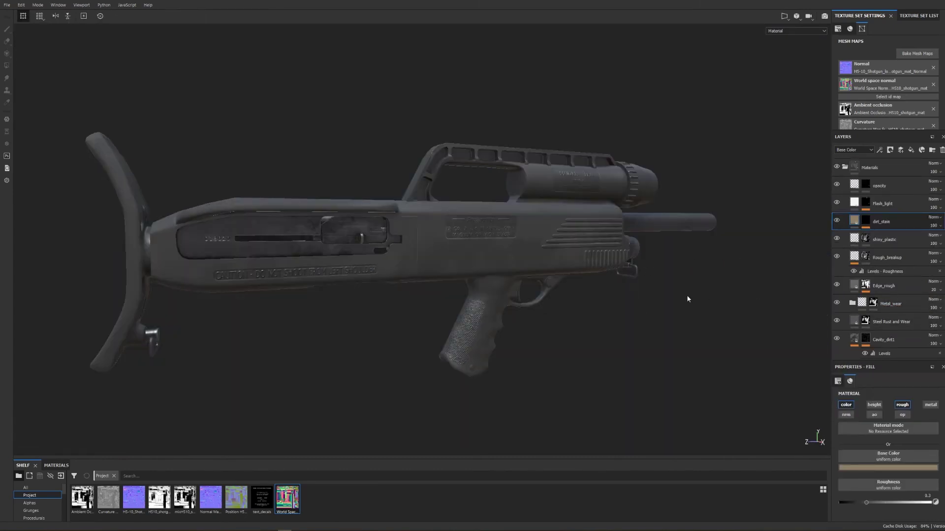
alt+drag(698, 315, 641, 337)
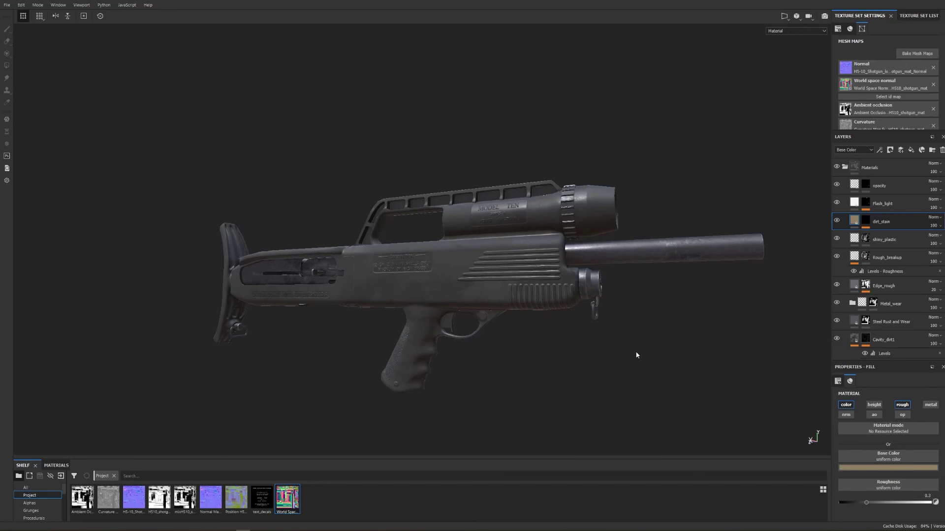
scroll(634, 355, up, 3)
alt+drag(736, 297, 700, 317)
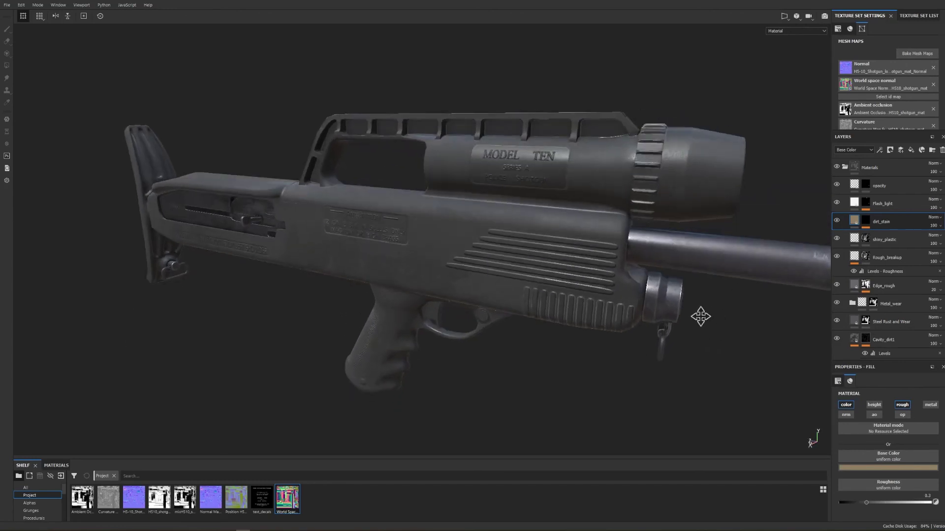
alt+middle_drag(700, 316, 656, 291)
alt+drag(655, 291, 665, 295)
alt+middle_drag(665, 295, 674, 301)
scroll(679, 304, up, 5)
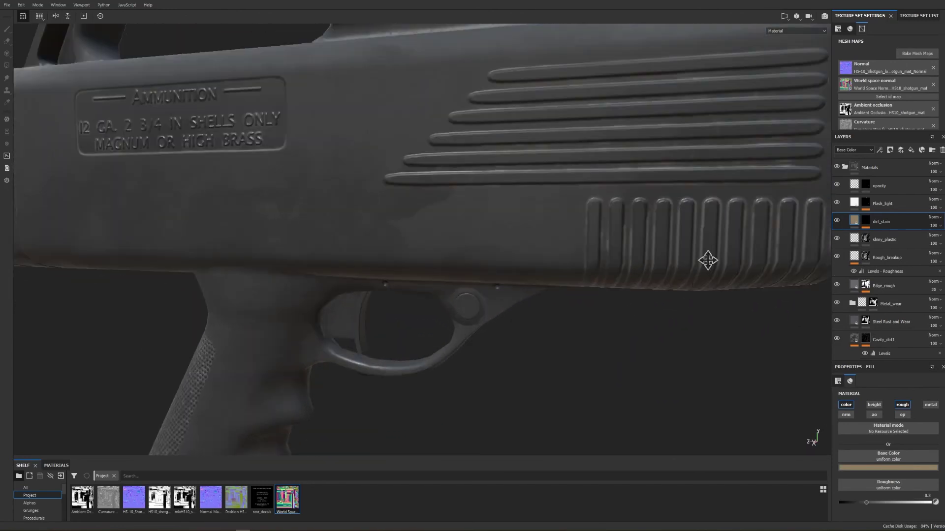
alt+middle_drag(708, 260, 529, 409)
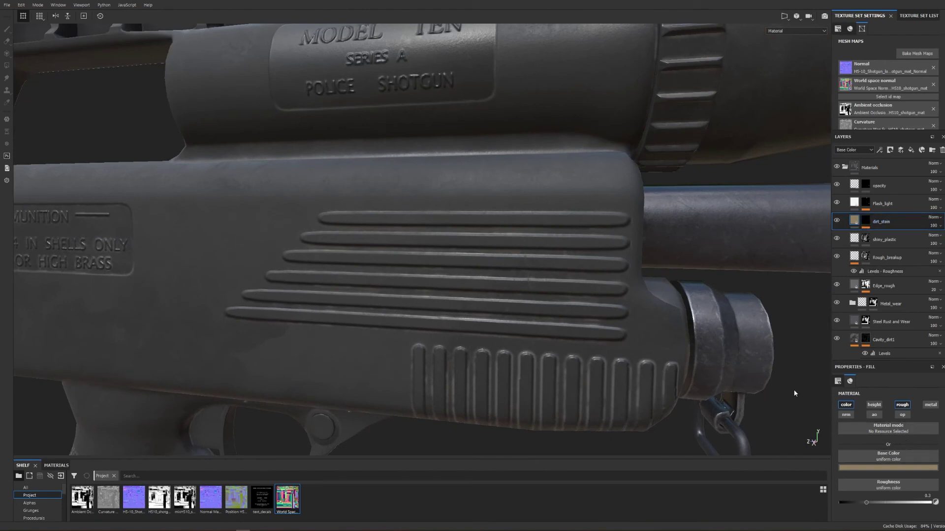
Step: Show the dirt_stain layer's mask effects and examine the stained forend, scope and barrel from changing angles
click(864, 220)
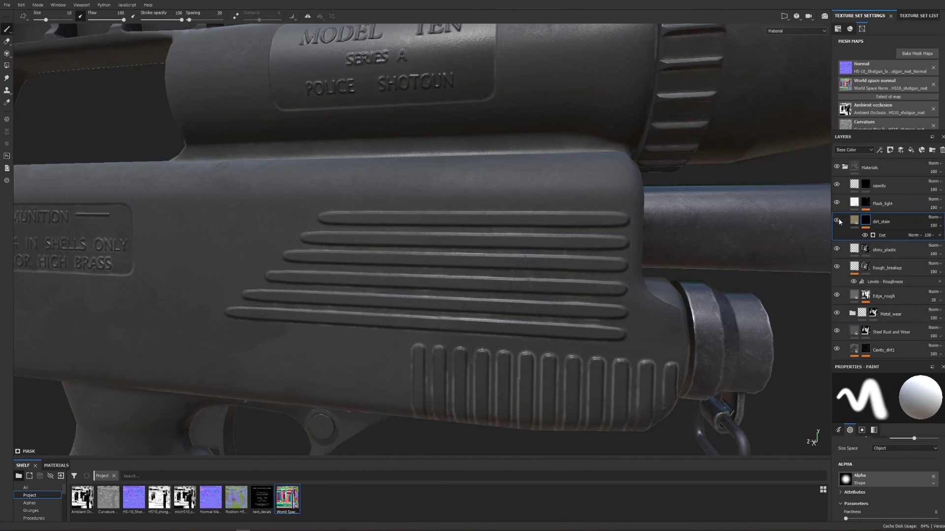
mouse_move(547, 357)
alt+right_down()
mouse_move(502, 338)
mouse_move(488, 347)
alt+right_up()
mouse_move(487, 347)
alt+mouse_down()
mouse_move(542, 316)
mouse_move(541, 297)
mouse_move(467, 301)
alt+mouse_up()
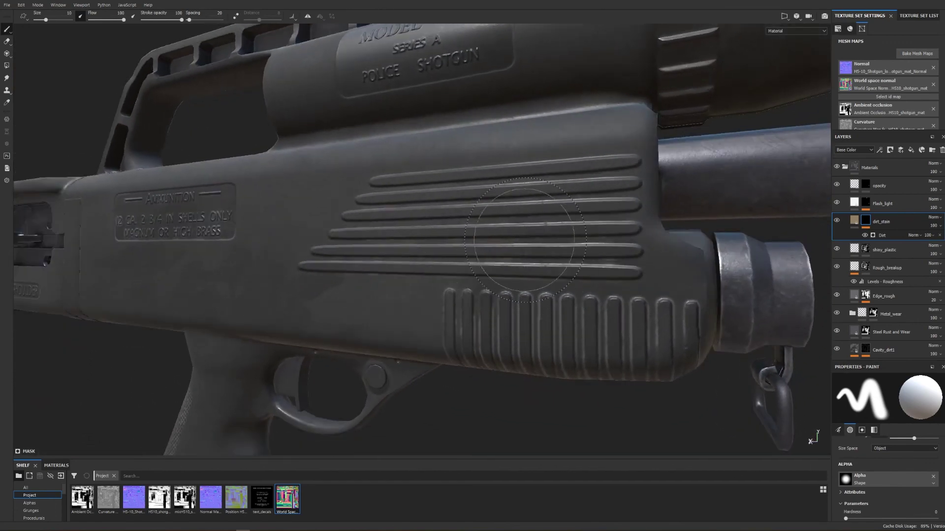
mouse_move(432, 274)
alt+mouse_down()
mouse_move(455, 257)
mouse_move(487, 289)
mouse_move(491, 262)
mouse_move(430, 259)
mouse_move(557, 257)
mouse_move(489, 259)
alt+mouse_up()
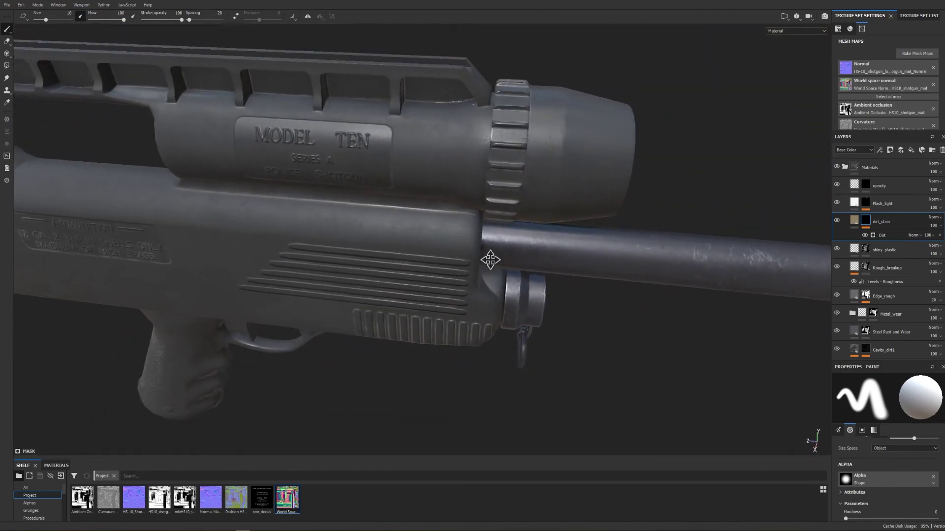
Step: Switch the Flash_light layer off and on to compare its effect on the flashlight's reflector and lens
alt+middle_drag(489, 259, 558, 249)
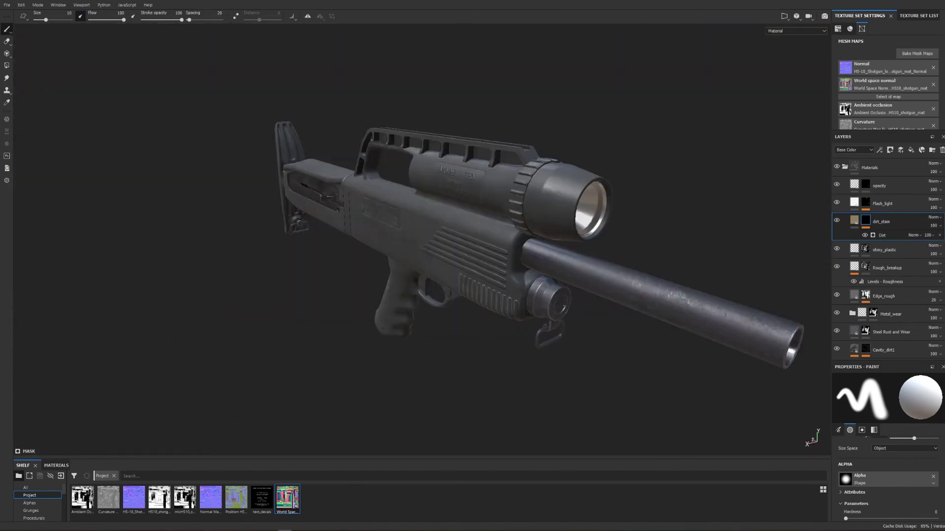
mouse_move(656, 223)
alt+mouse_down()
mouse_move(605, 219)
mouse_move(630, 222)
alt+mouse_up()
alt+drag(555, 158, 763, 200)
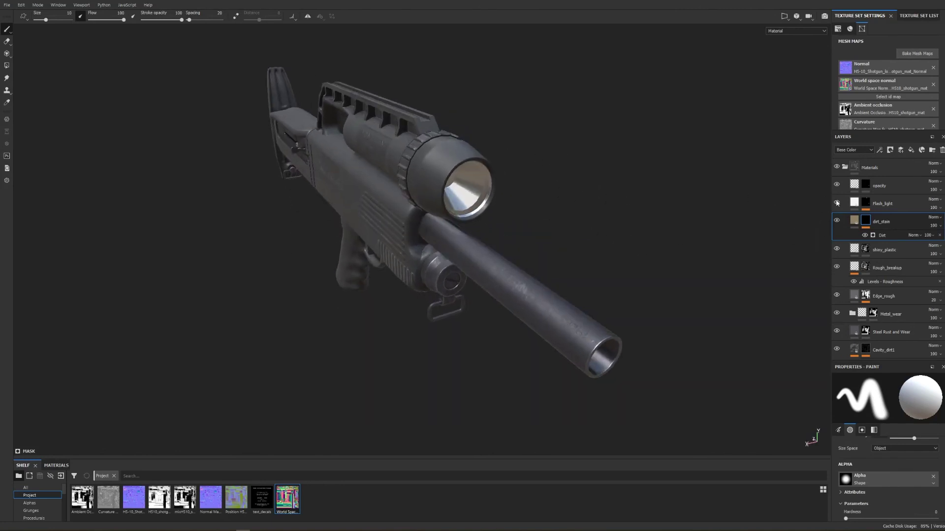
alt+drag(563, 238, 613, 225)
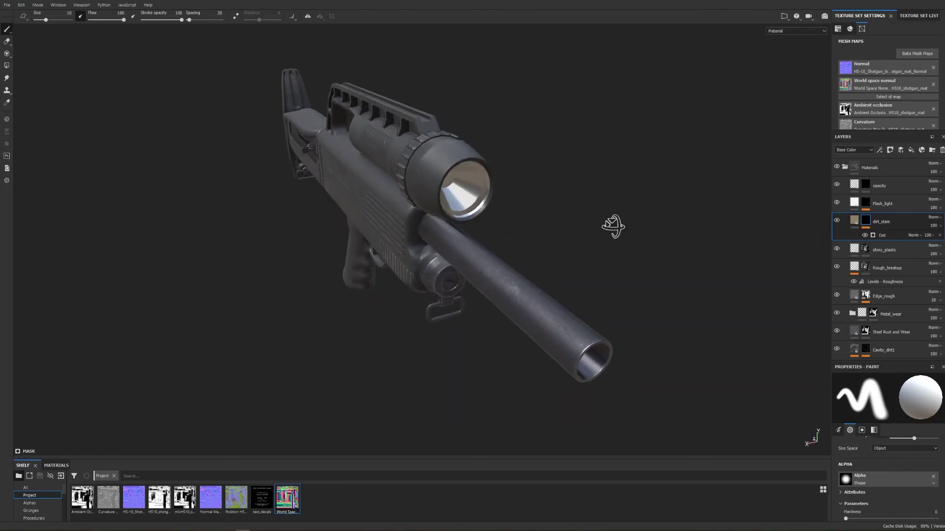
alt+middle_drag(613, 226, 624, 274)
alt+right_drag(624, 274, 607, 265)
alt+drag(606, 265, 605, 257)
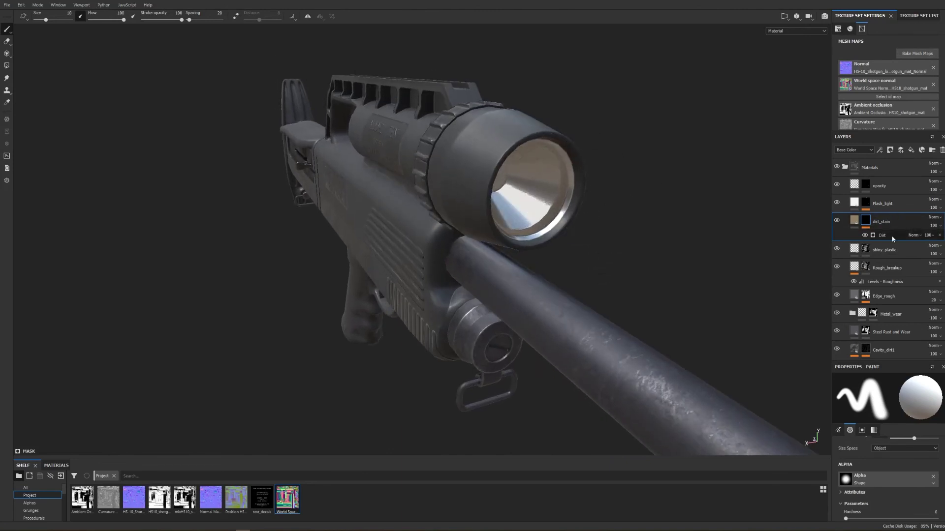
click(837, 202)
click(837, 202)
Step: Switch the opacity layer off and on repeatedly to compare its effect on the flashlight's lens
alt+drag(500, 185, 595, 186)
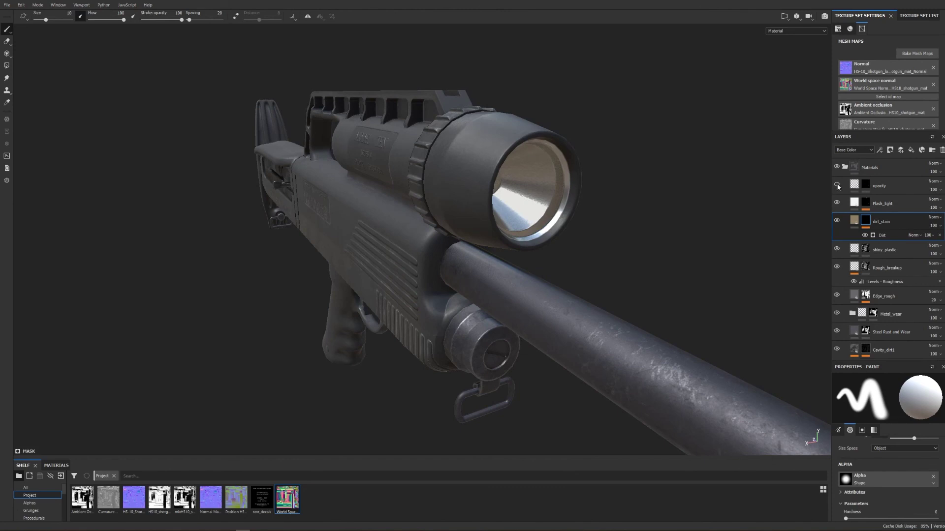
click(836, 186)
click(836, 186)
click(837, 186)
click(836, 186)
Step: Examine the fully textured shotgun from the front and side, including its stock, receiver, grip, scope and barrel
alt+drag(661, 199, 684, 238)
scroll(682, 238, down, 2)
alt+drag(548, 253, 565, 271)
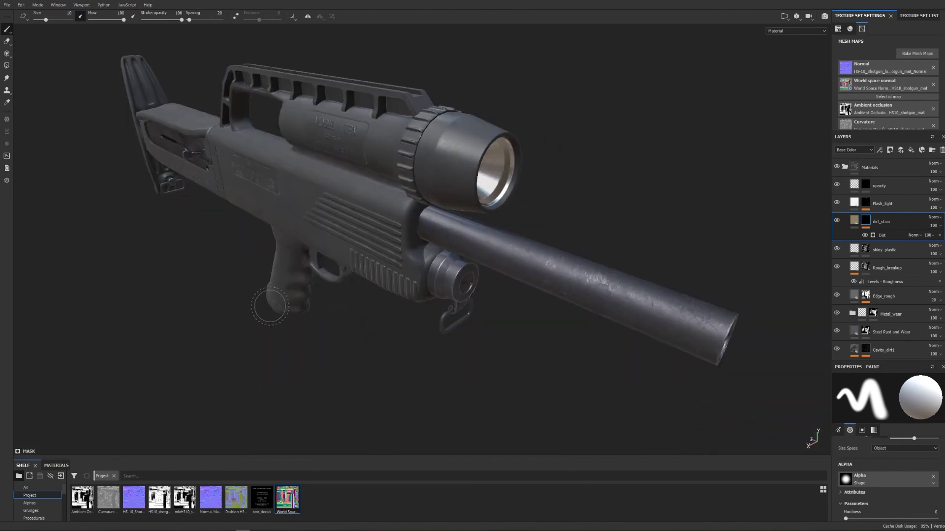
alt+drag(168, 250, 236, 251)
alt+middle_drag(236, 251, 475, 294)
scroll(475, 294, down, 3)
mouse_move(474, 295)
alt+mouse_down()
mouse_move(474, 215)
mouse_move(475, 266)
mouse_move(493, 234)
mouse_move(455, 239)
alt+mouse_up()
mouse_move(573, 271)
alt+mouse_down()
mouse_move(563, 266)
mouse_move(632, 271)
alt+mouse_up()
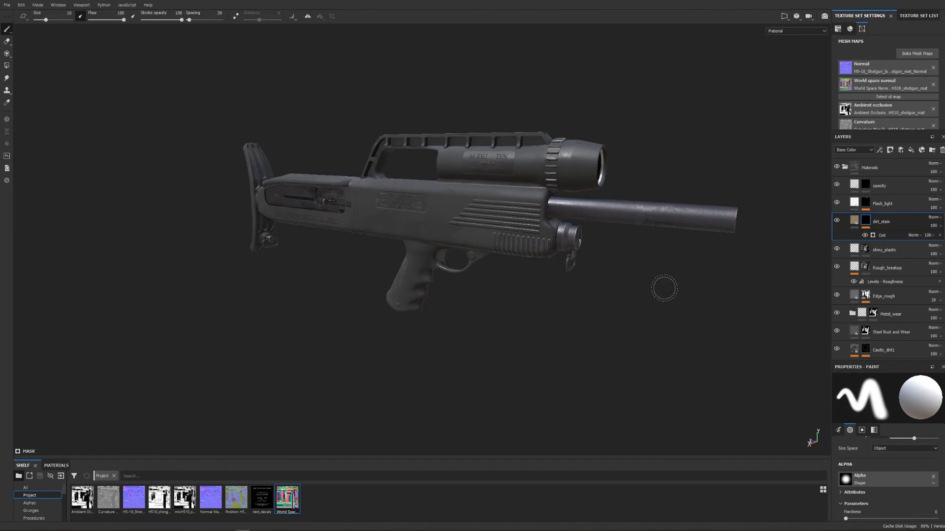
alt+drag(691, 269, 605, 197)
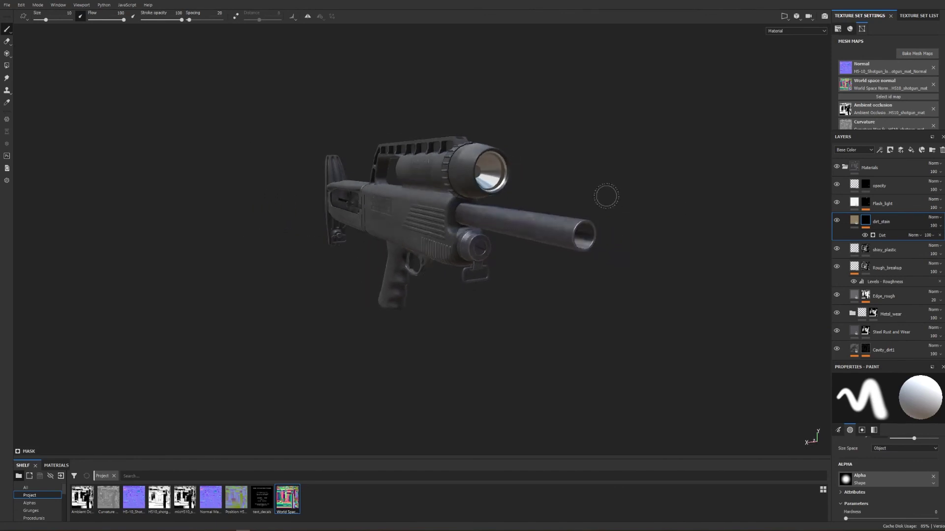
mouse_move(656, 225)
alt+mouse_down()
mouse_move(522, 231)
mouse_move(462, 263)
mouse_move(393, 266)
mouse_move(480, 270)
mouse_move(375, 286)
alt+mouse_up()
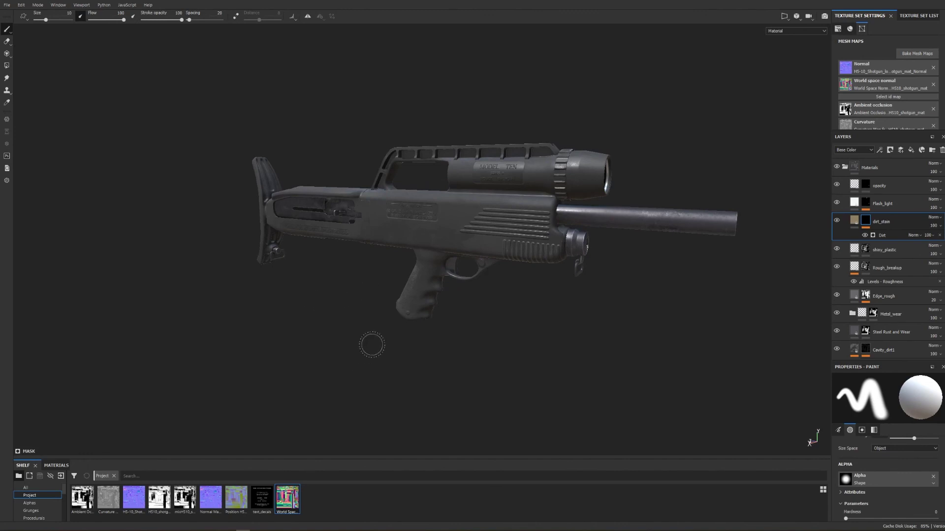